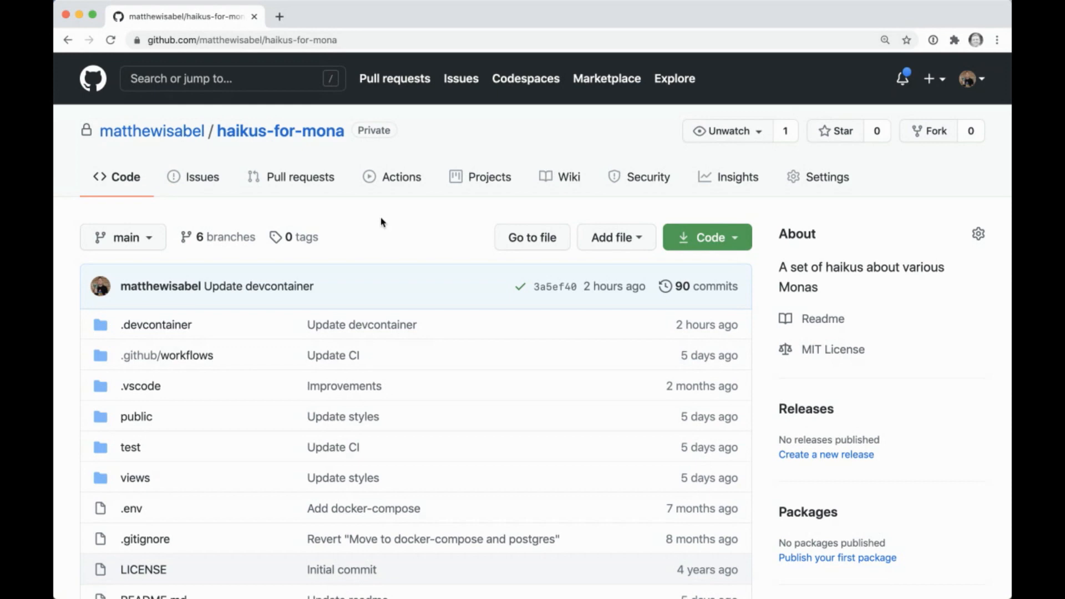
pyautogui.scroll(-5, 375, 250)
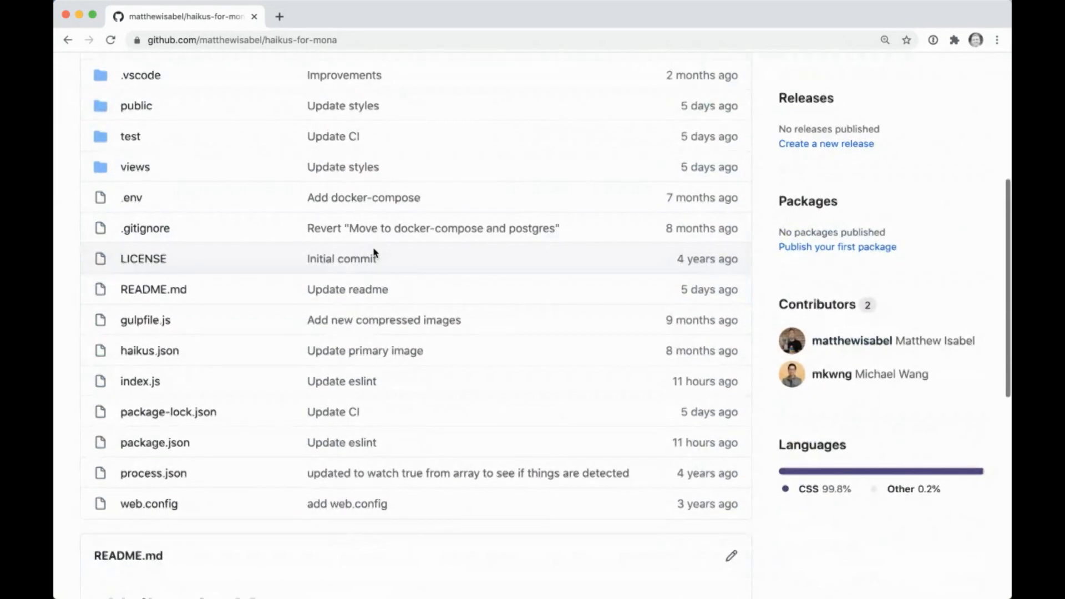
pyautogui.scroll(-2, 370, 253)
pyautogui.scroll(-2, 369, 253)
pyautogui.scroll(-2, 369, 250)
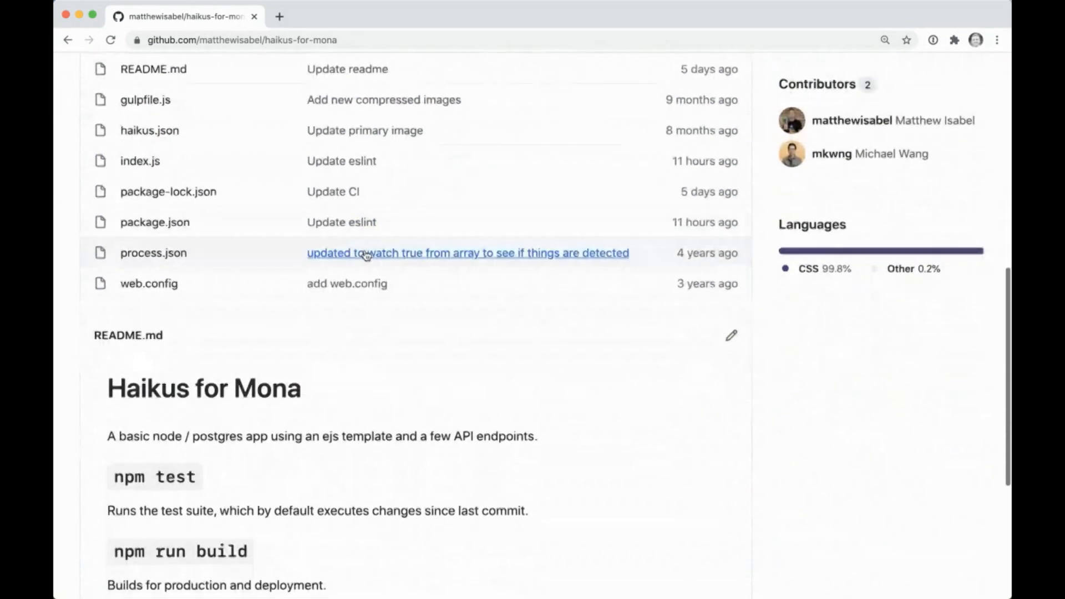
pyautogui.scroll(2, 369, 251)
pyautogui.scroll(5, 366, 254)
pyautogui.scroll(3, 365, 255)
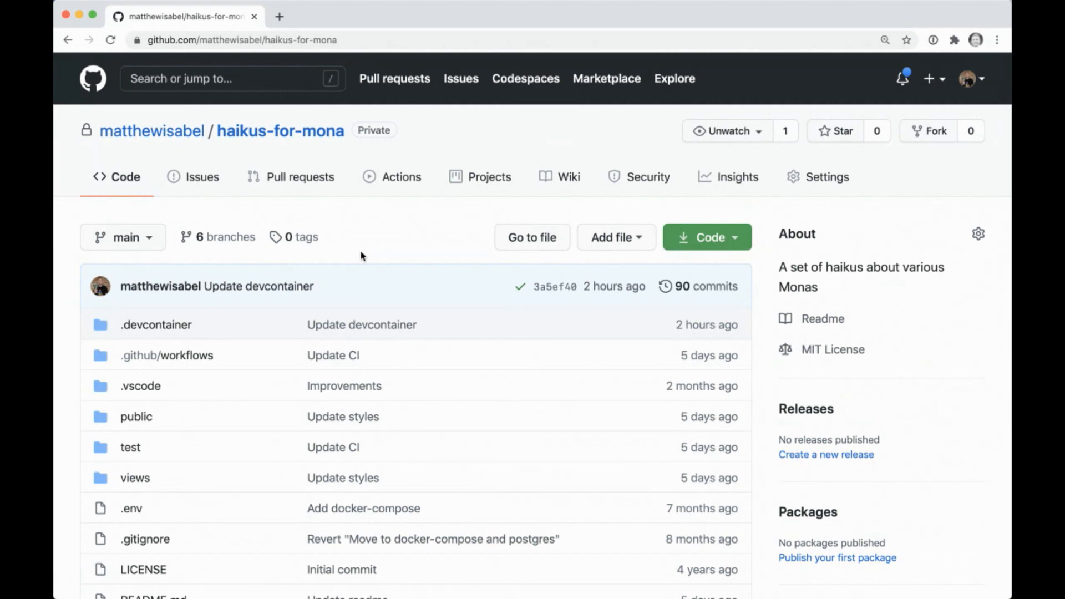
pyautogui.scroll(-2, 364, 262)
pyautogui.scroll(-3, 358, 265)
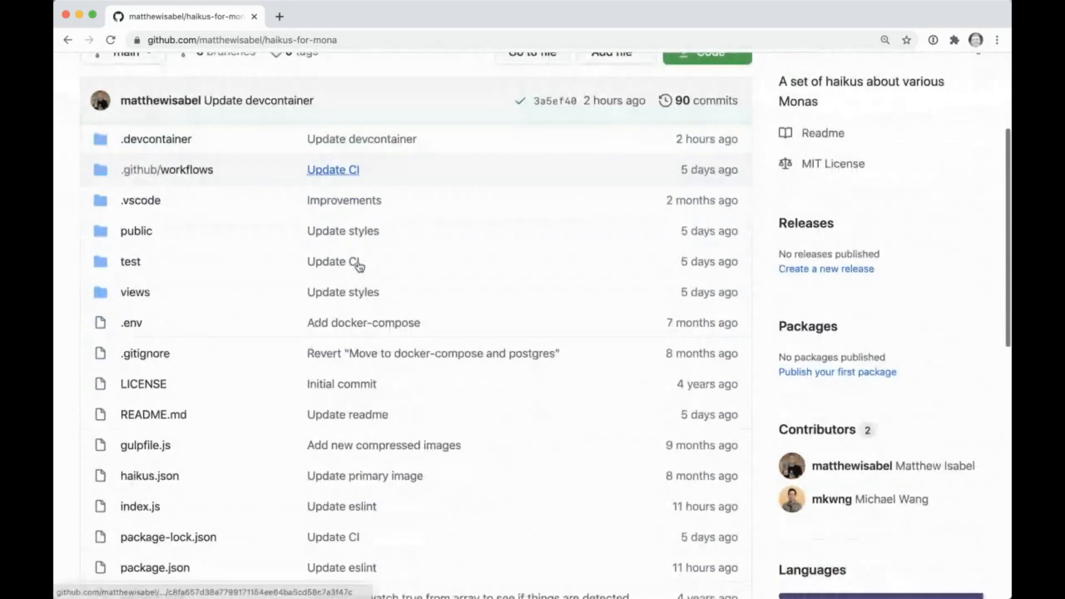
pyautogui.scroll(-5, 359, 266)
pyautogui.scroll(-2, 359, 267)
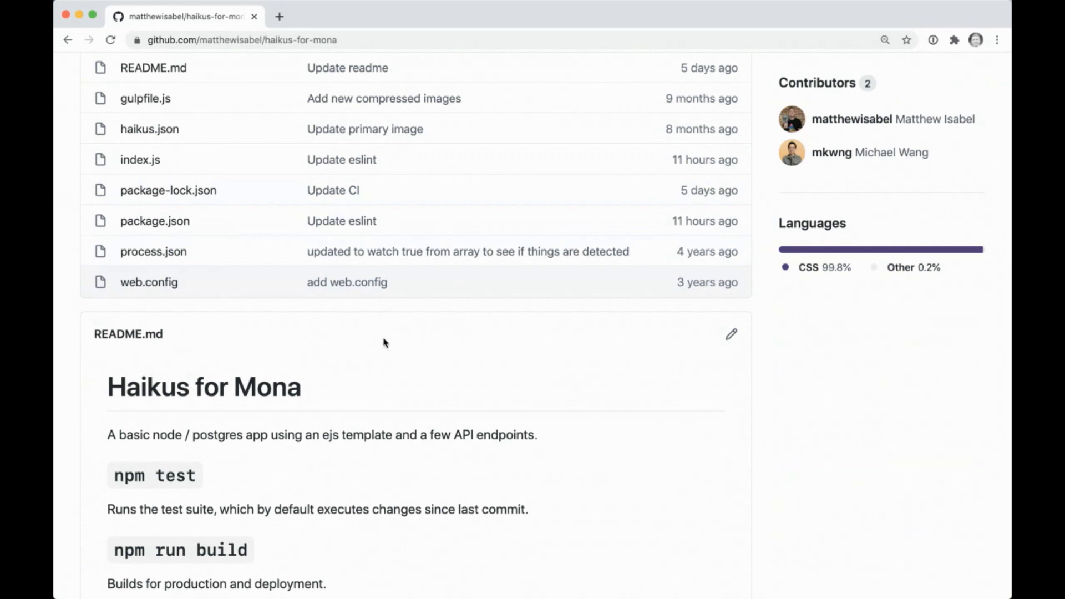
pyautogui.scroll(2, 385, 343)
pyautogui.scroll(2, 383, 344)
pyautogui.scroll(2, 383, 347)
pyautogui.scroll(2, 383, 347)
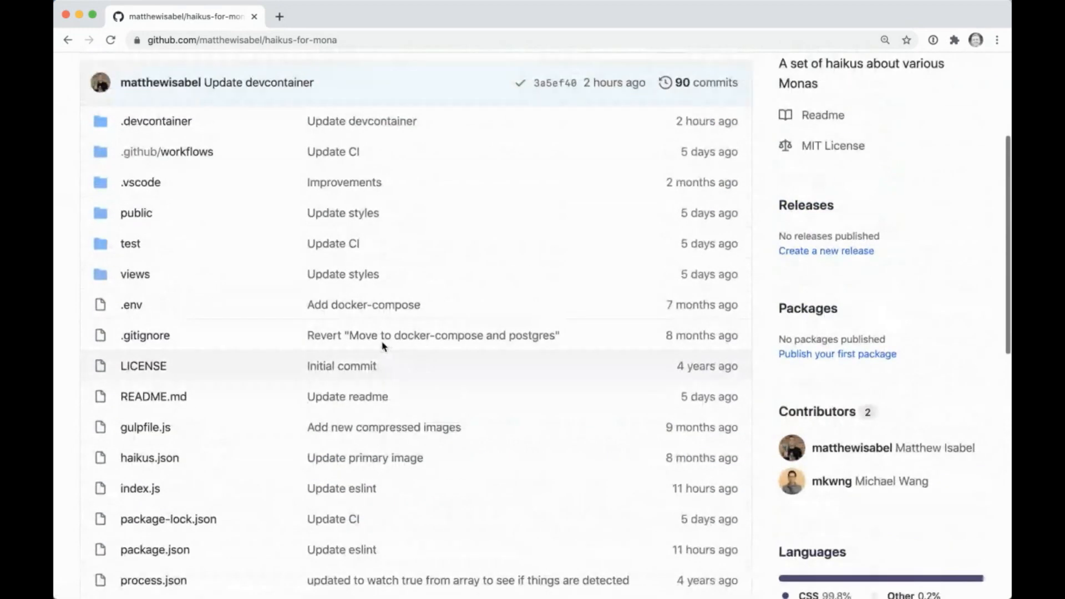
pyautogui.scroll(-3, 384, 348)
pyautogui.scroll(-3, 383, 347)
pyautogui.scroll(-1, 383, 347)
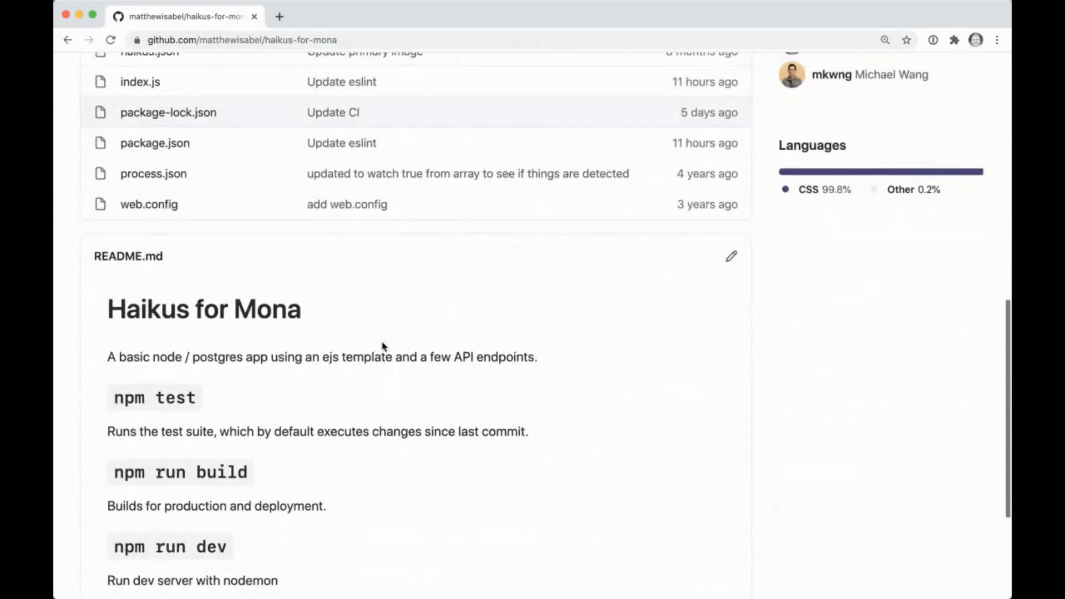
pyautogui.scroll(-1, 383, 348)
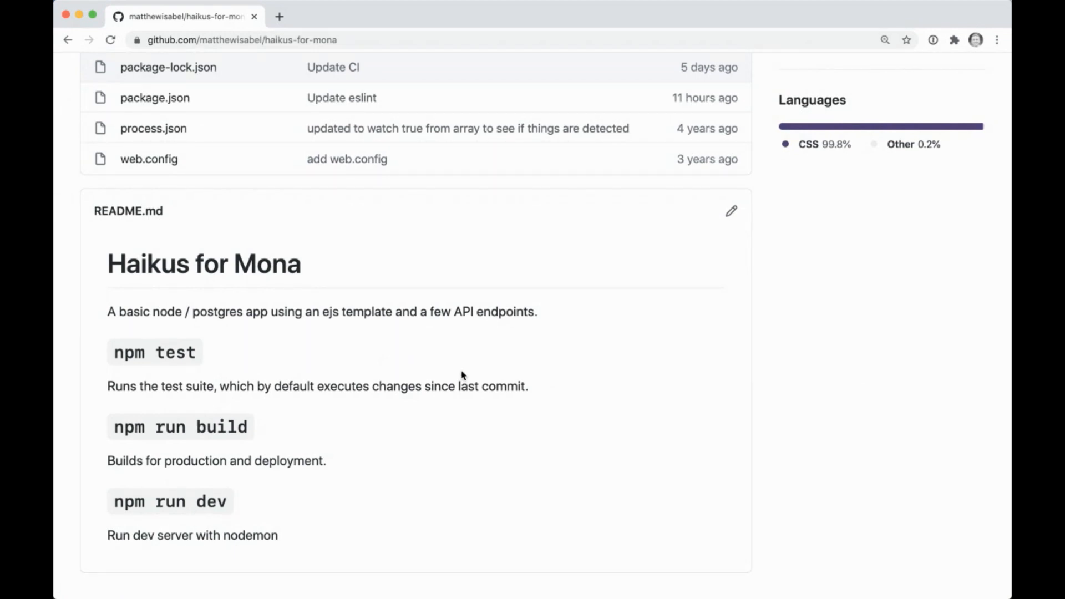
pyautogui.scroll(1, 463, 375)
pyautogui.scroll(4, 459, 377)
pyautogui.scroll(3, 457, 377)
pyautogui.scroll(1, 458, 376)
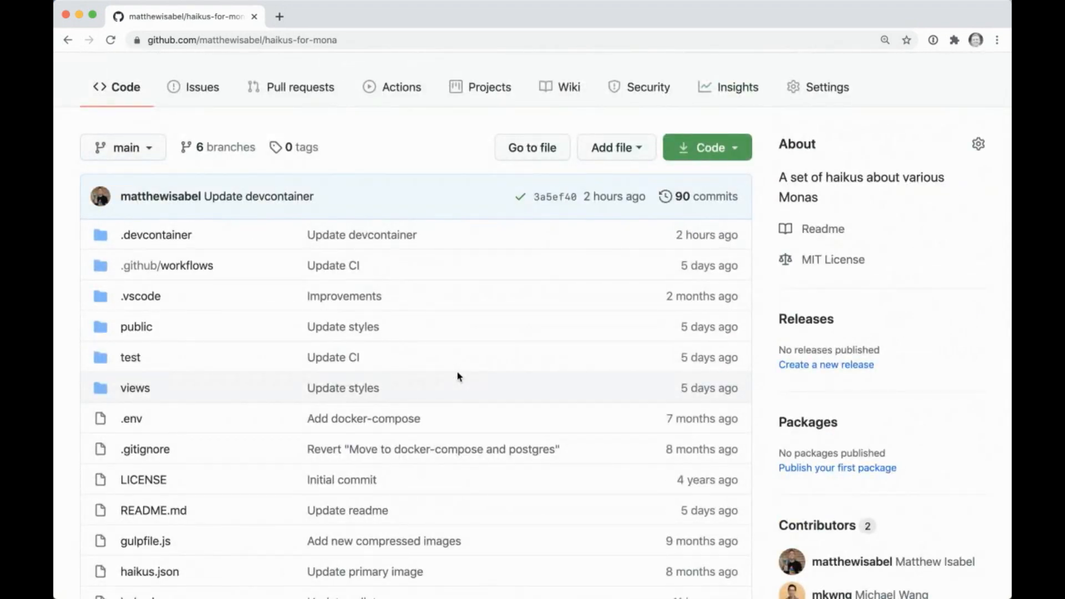
pyautogui.scroll(2, 458, 376)
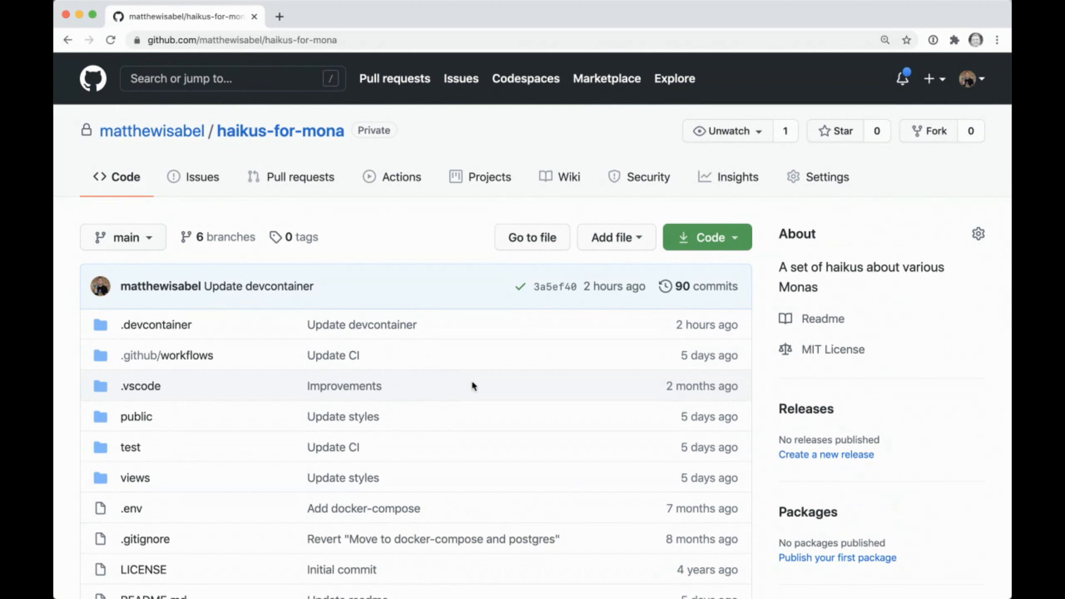
# - Show the Code dropdown with the clone and Codespaces options for haikus-for-mona
pyautogui.click(730, 242)
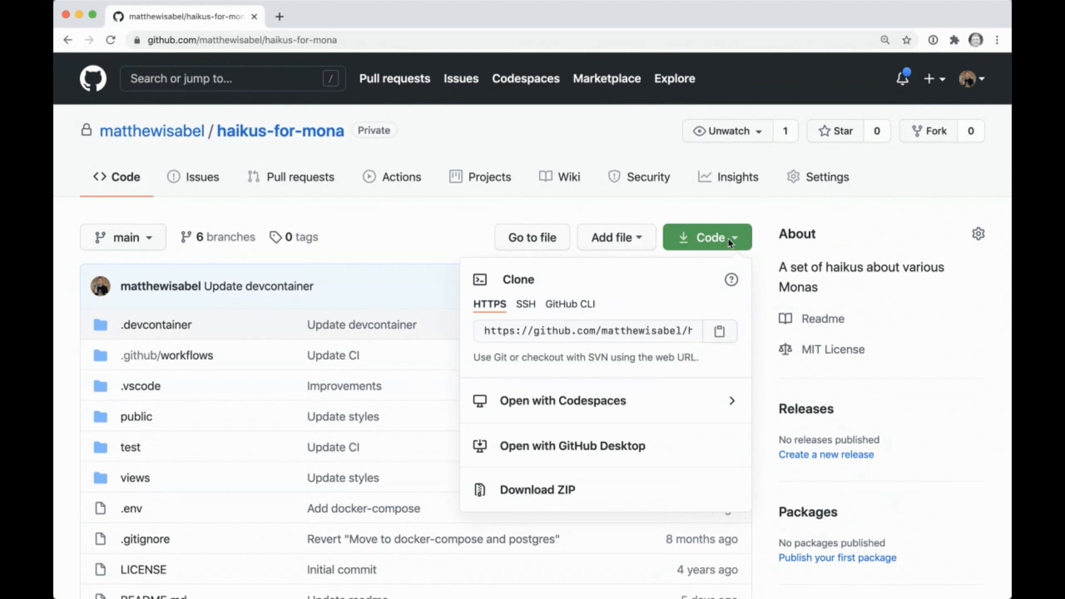
# - Choose Open with Codespaces and launch the existing haikus-for-mona codespace
pyautogui.click(680, 401)
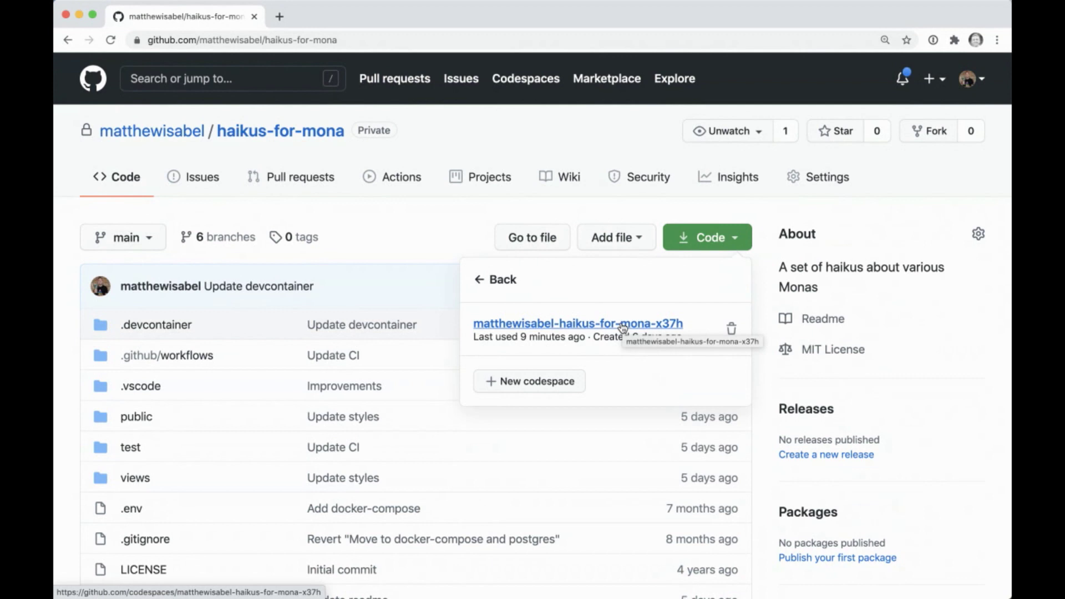
pyautogui.click(622, 328)
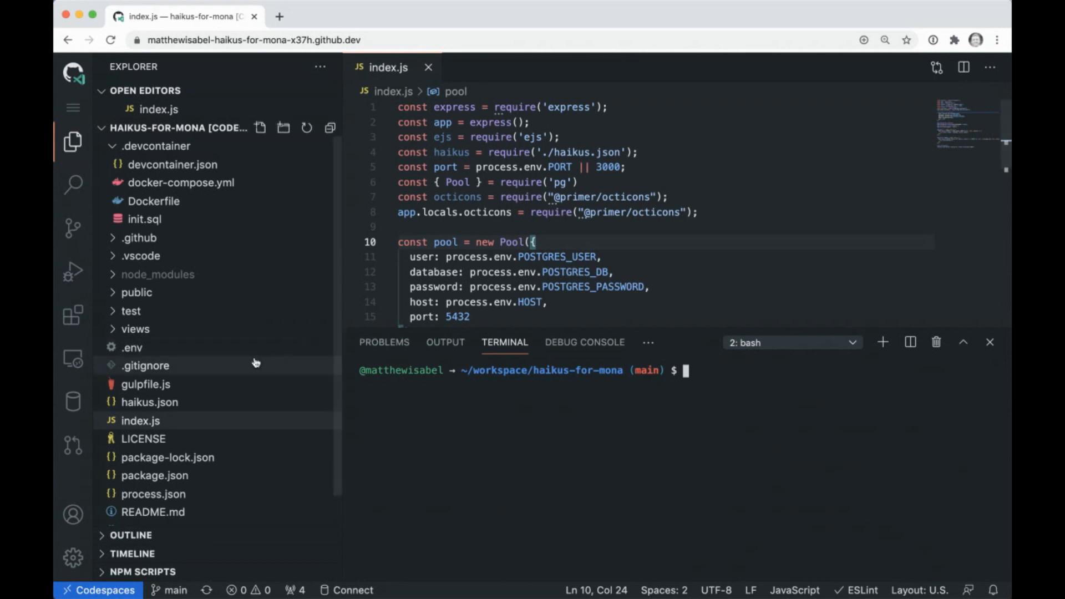
pyautogui.moveTo(145, 365)
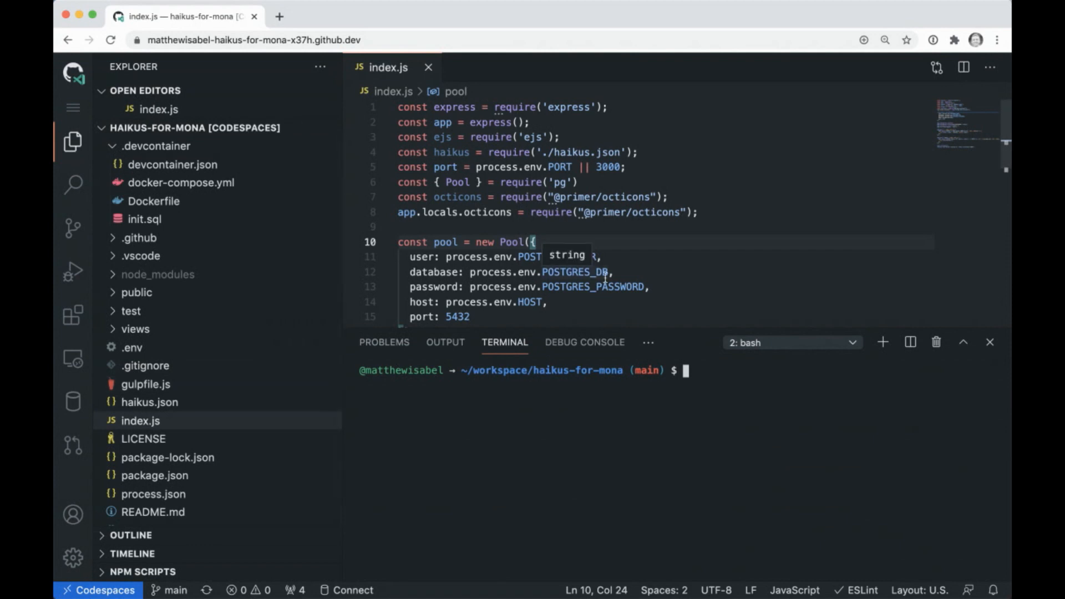
# - Run npm run dev in the terminal to start the dev server on port 3000
pyautogui.click(702, 282)
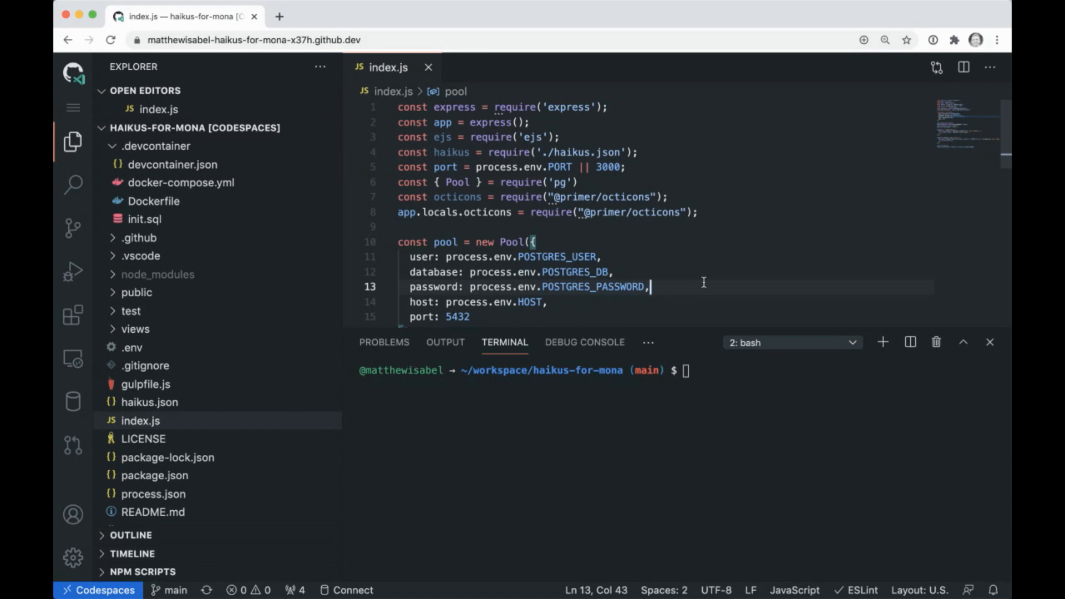
pyautogui.click(732, 430)
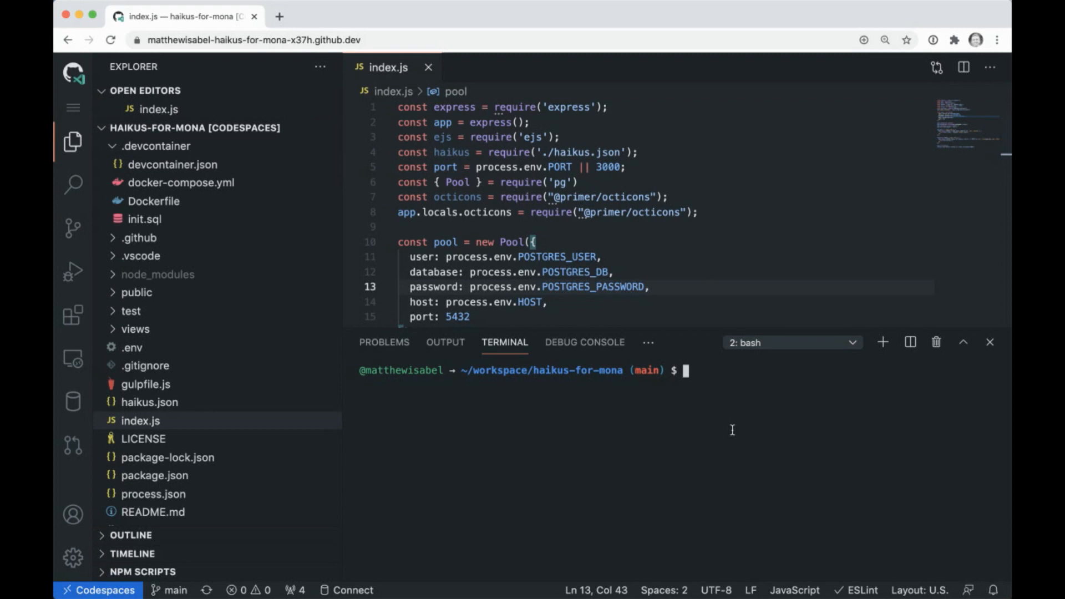
pyautogui.write('nm')
pyautogui.press('BackSpace')
pyautogui.write('pm run')
pyautogui.write(' dev')
pyautogui.press('Return')
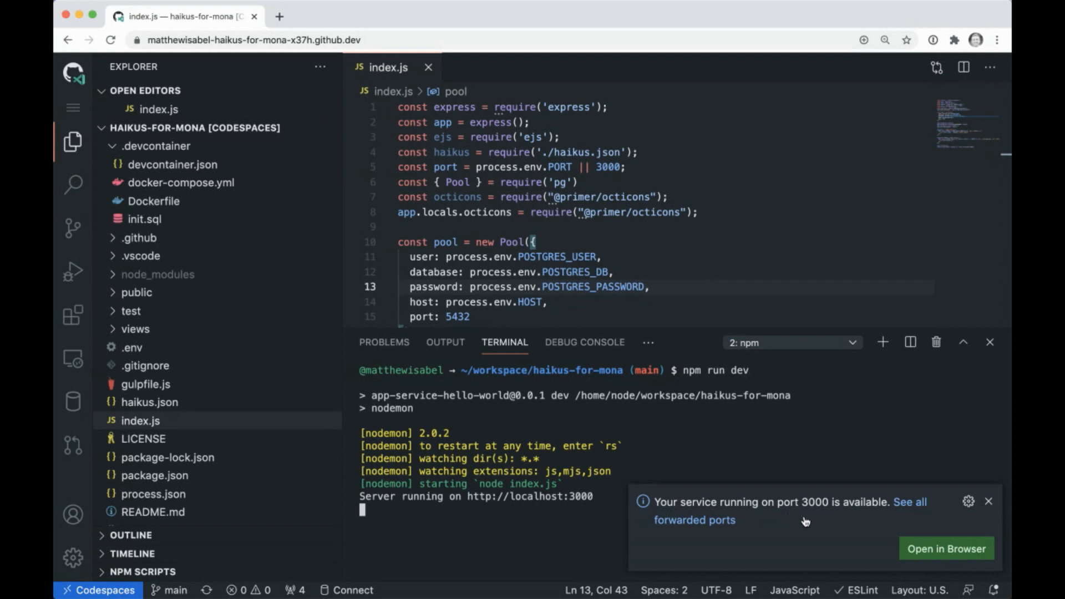
# - View the app in the browser, like the rain in seattle haiku (count 2), and return to index.js
pyautogui.click(926, 550)
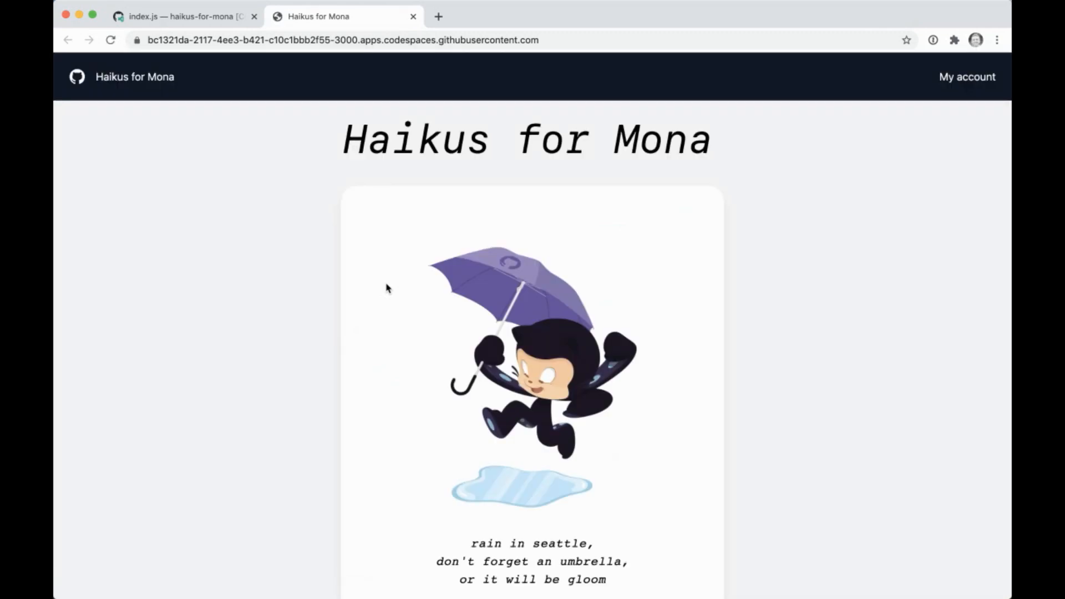
pyautogui.scroll(-1, 286, 288)
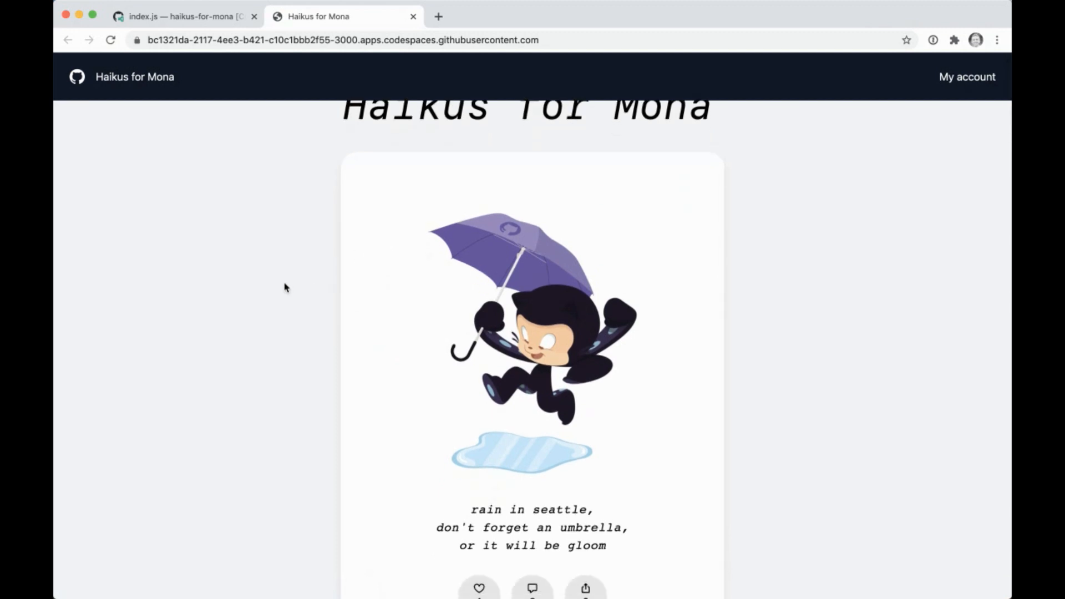
pyautogui.scroll(-1, 286, 288)
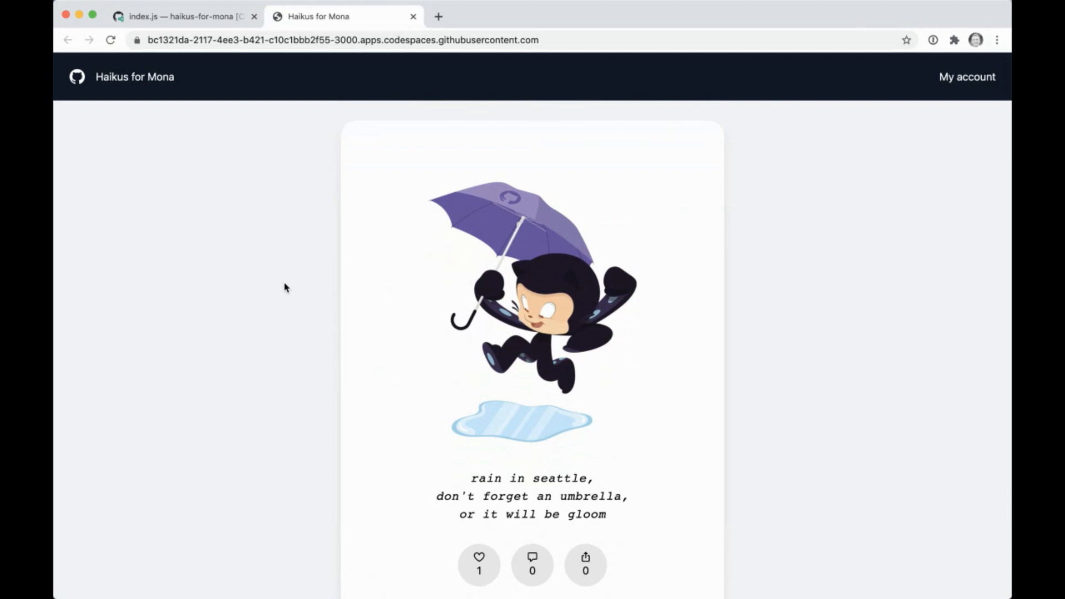
pyautogui.scroll(2, 285, 288)
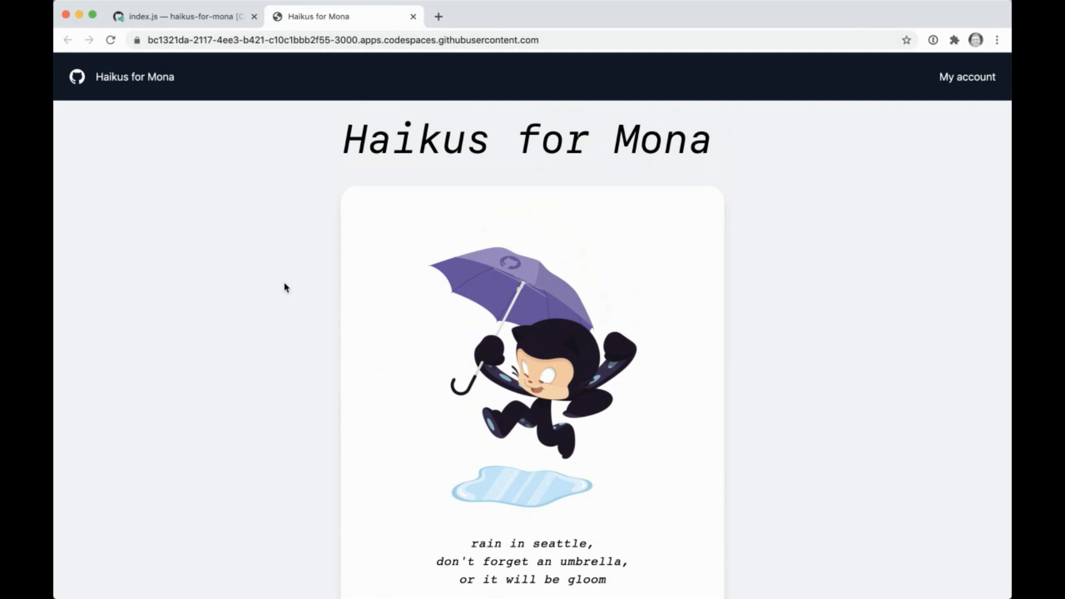
pyautogui.scroll(-3, 285, 288)
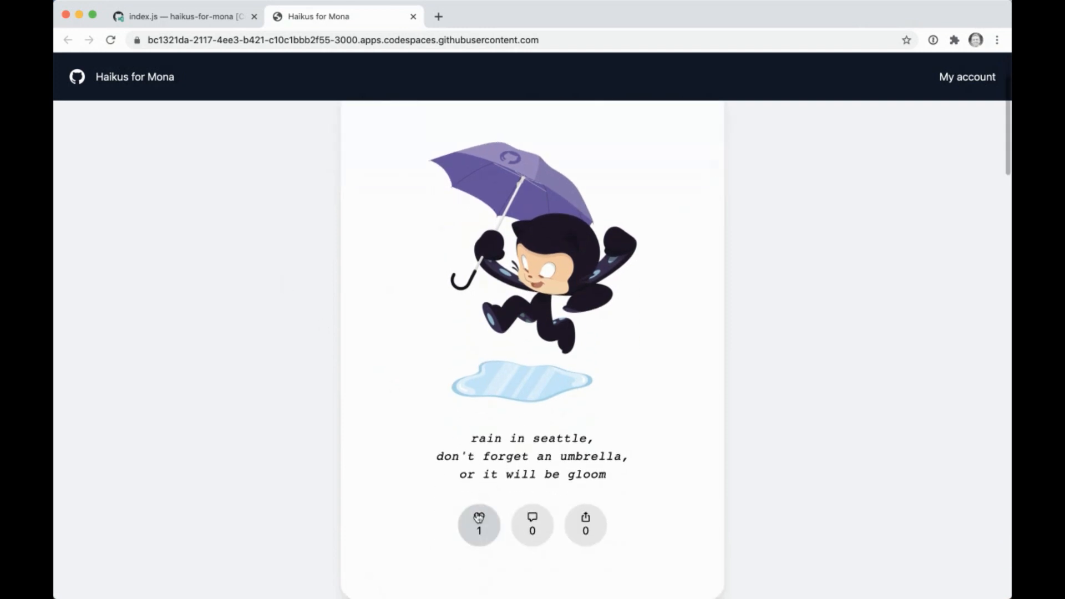
pyautogui.click(478, 518)
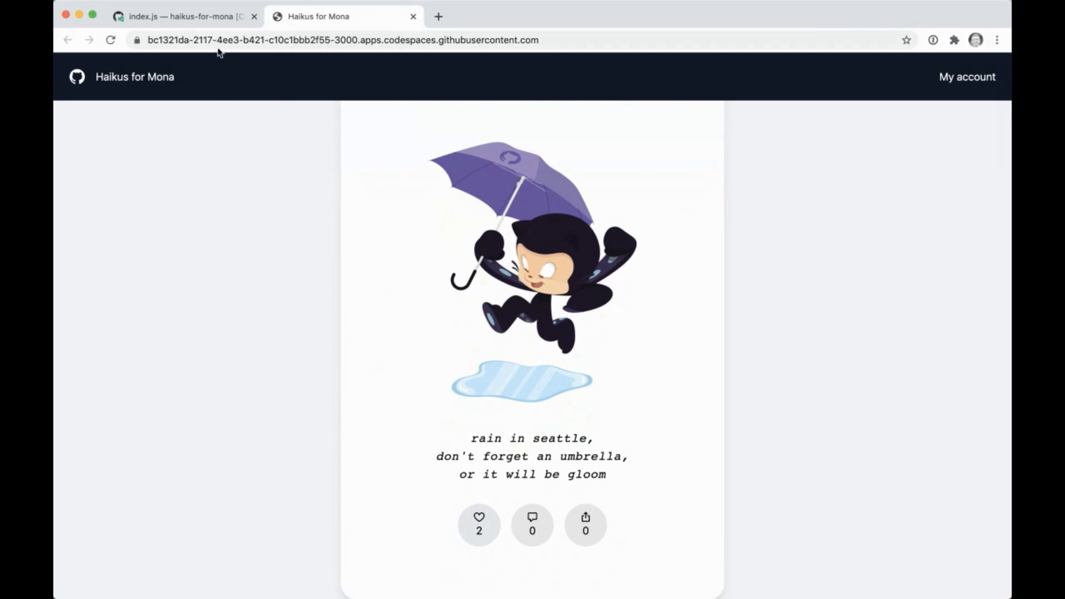
pyautogui.click(211, 26)
# - Stop the terminal dev server with Ctrl+C and start Launch Program from Run and Debug
pyautogui.click(613, 529)
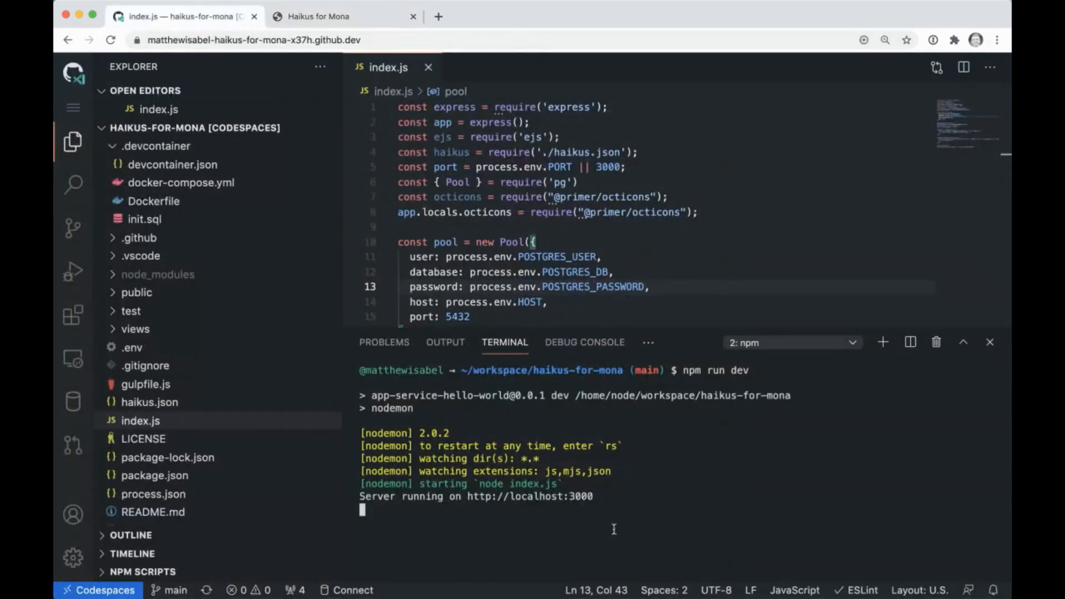
pyautogui.hotkey('ctrl', 'c')
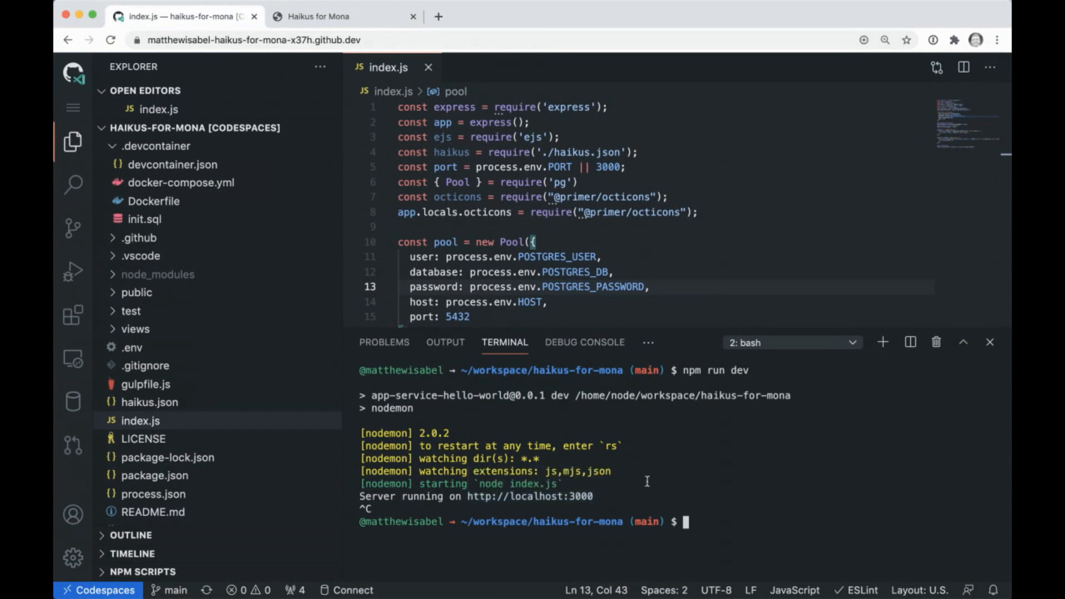
pyautogui.click(72, 275)
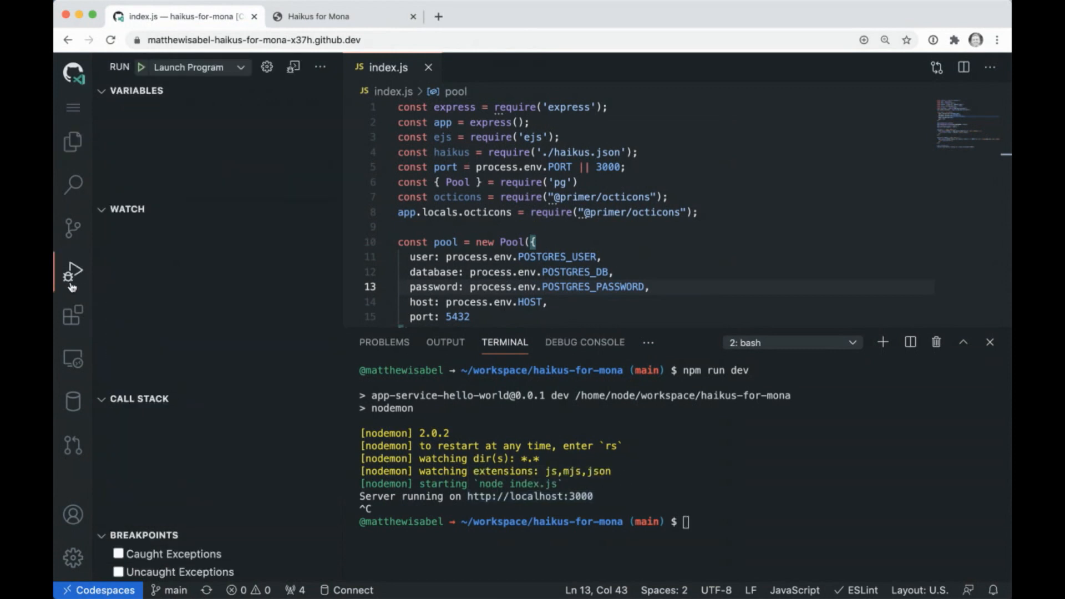
pyautogui.click(142, 68)
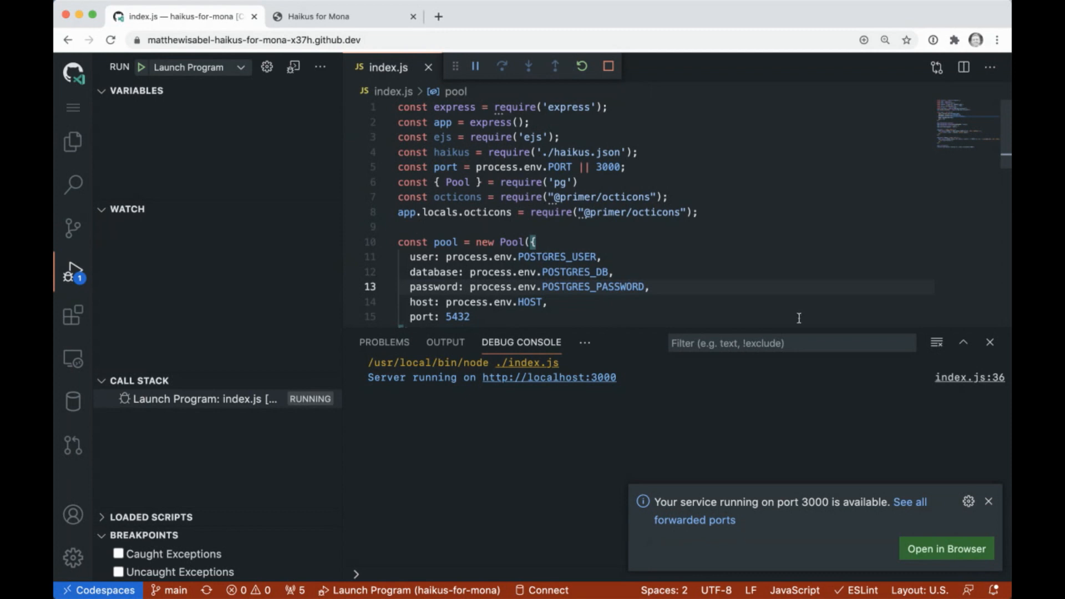
# - Hide the debug console and set a breakpoint on line 30 of index.js
pyautogui.click(988, 343)
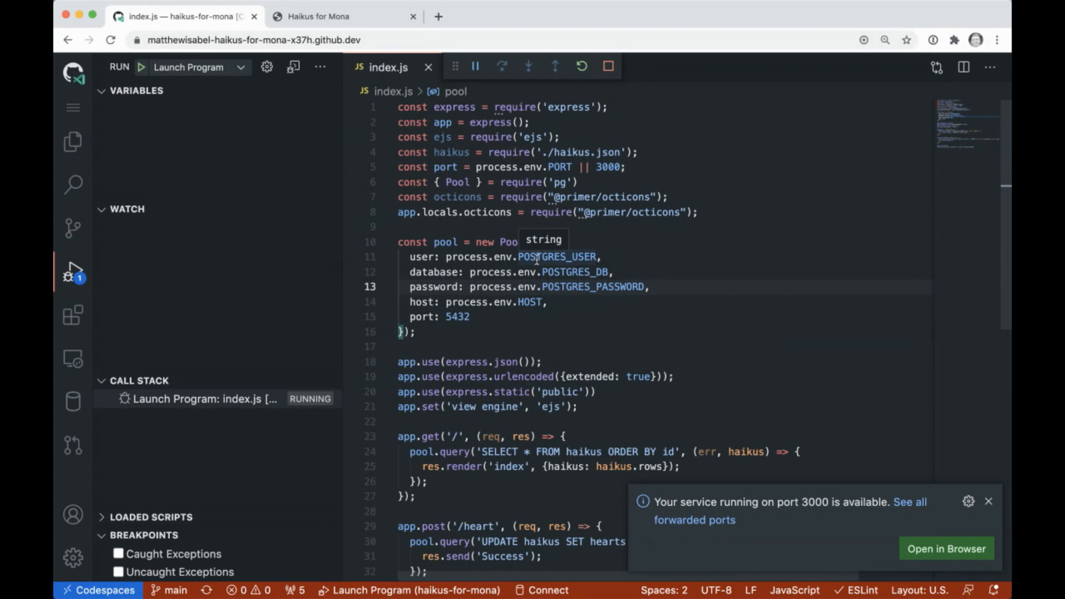
pyautogui.scroll(-3, 537, 262)
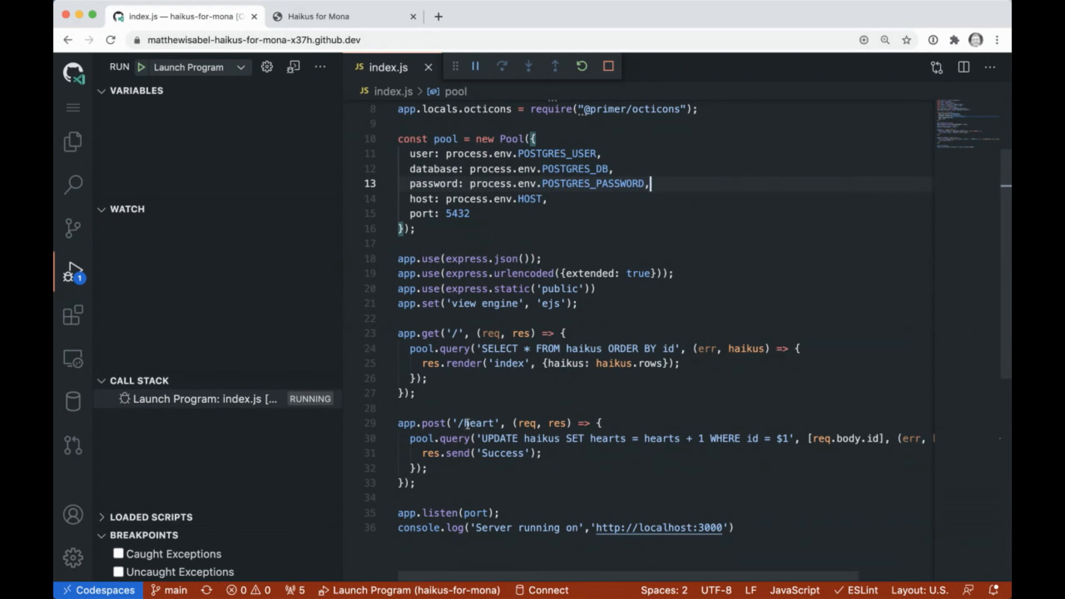
pyautogui.click(351, 441)
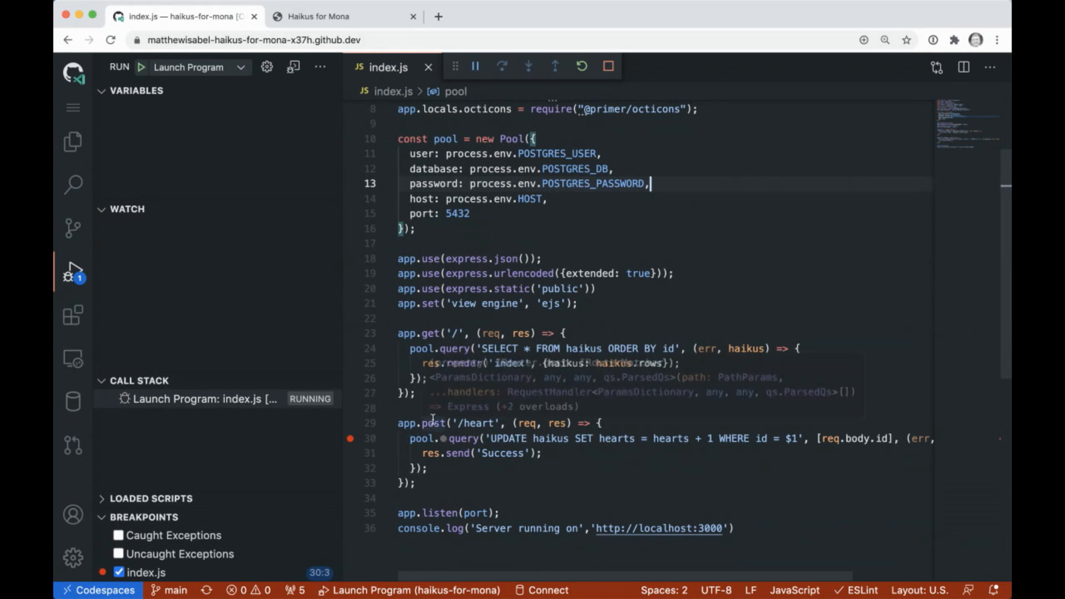
# - Like the Seattle haiku in the app and return to index.js to see the debugger paused
pyautogui.click(339, 20)
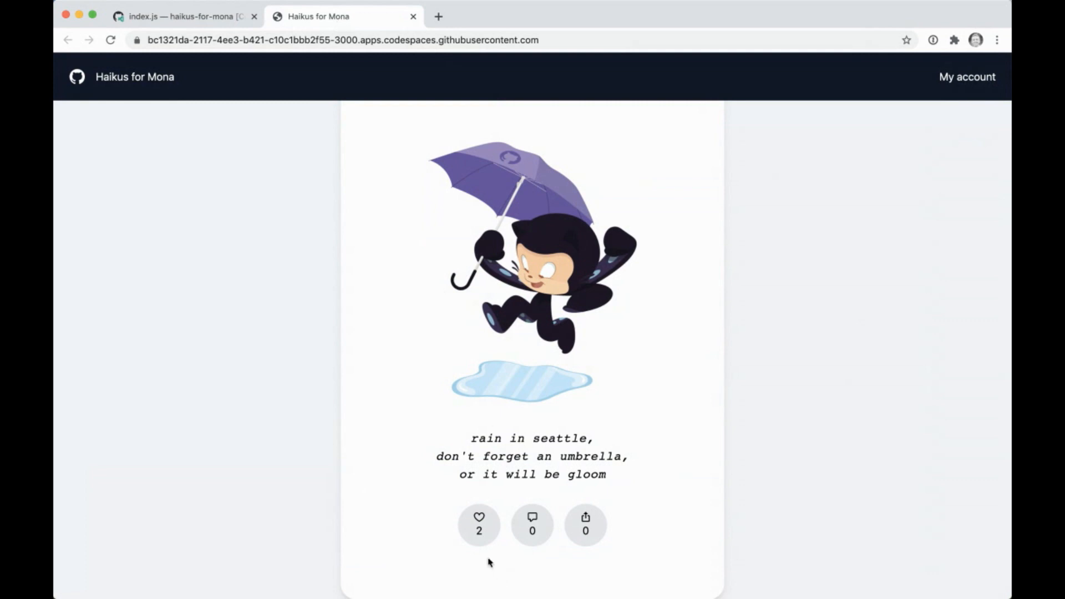
pyautogui.click(478, 537)
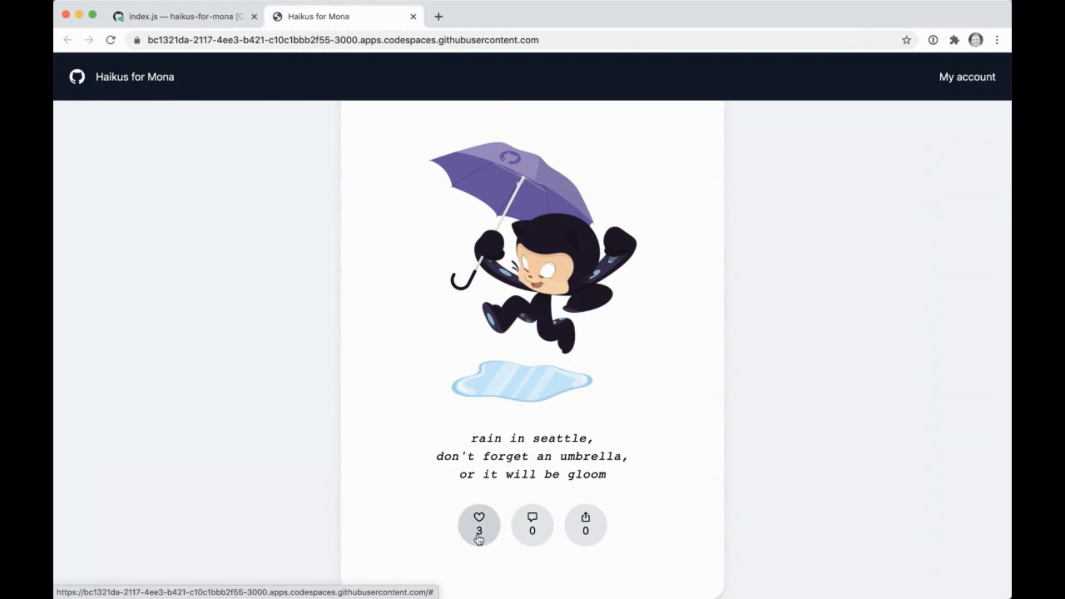
pyautogui.click(135, 23)
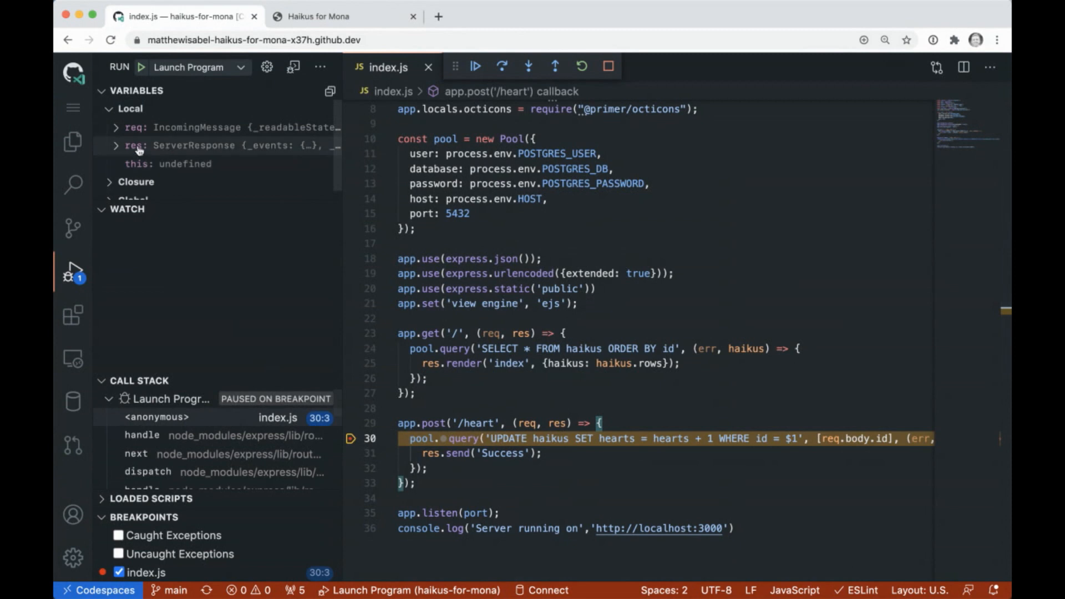
# - Inspect the req variable in the Variables panel, then stop the debugging session
pyautogui.click(117, 128)
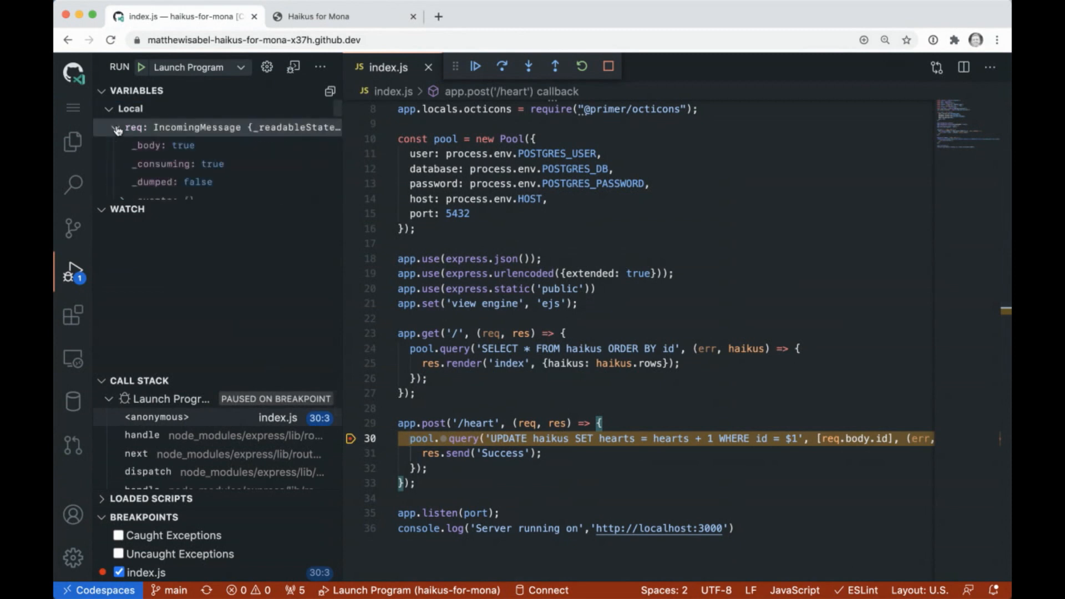
pyautogui.click(116, 127)
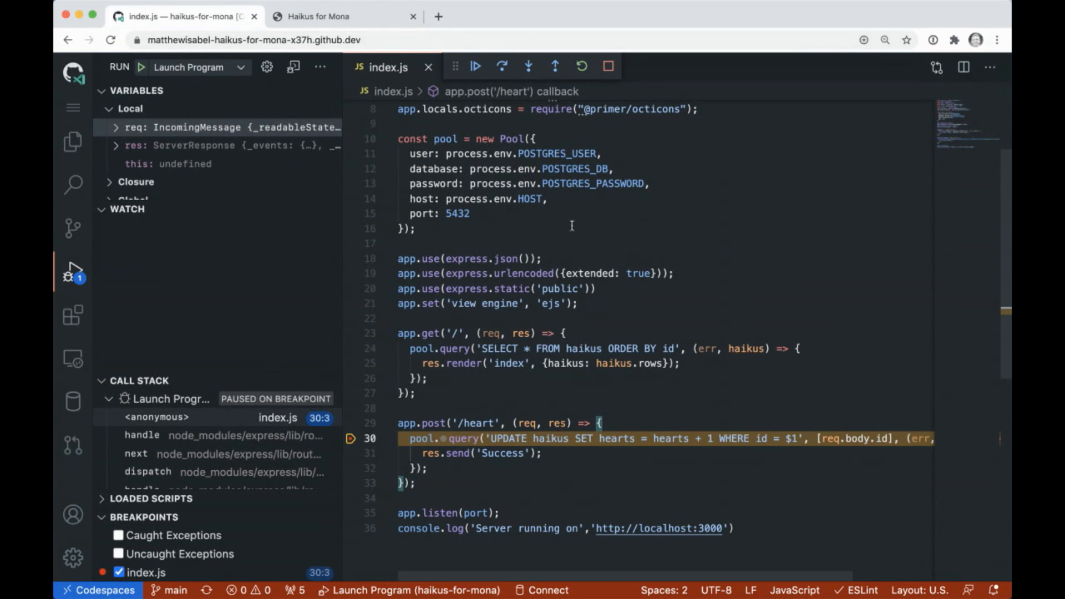
pyautogui.click(609, 67)
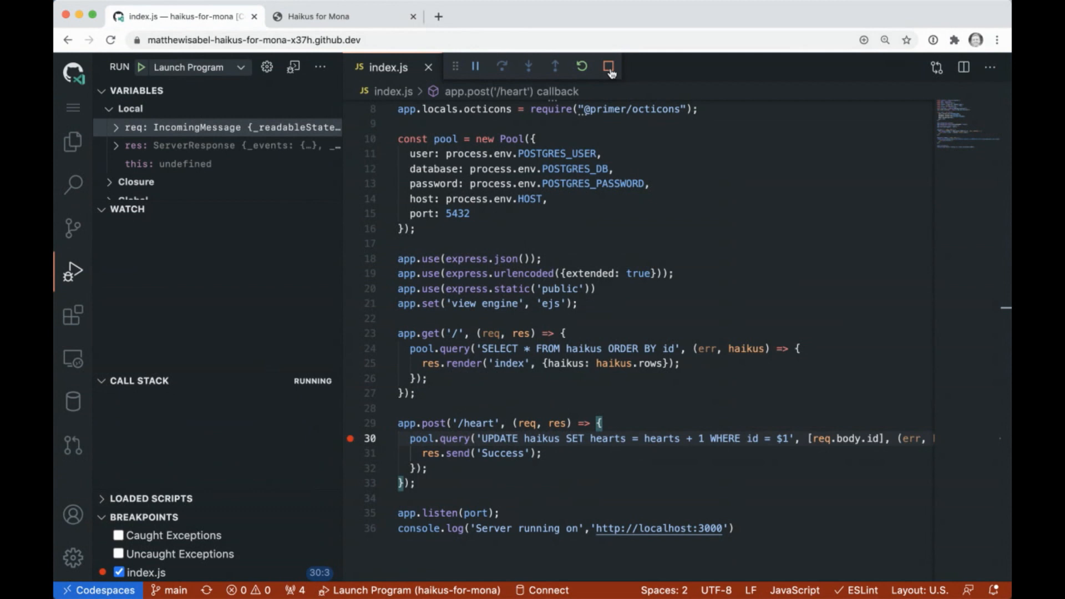
# - Remove the line 30 breakpoint and place the caret on empty line 22
pyautogui.click(351, 437)
pyautogui.click(497, 350)
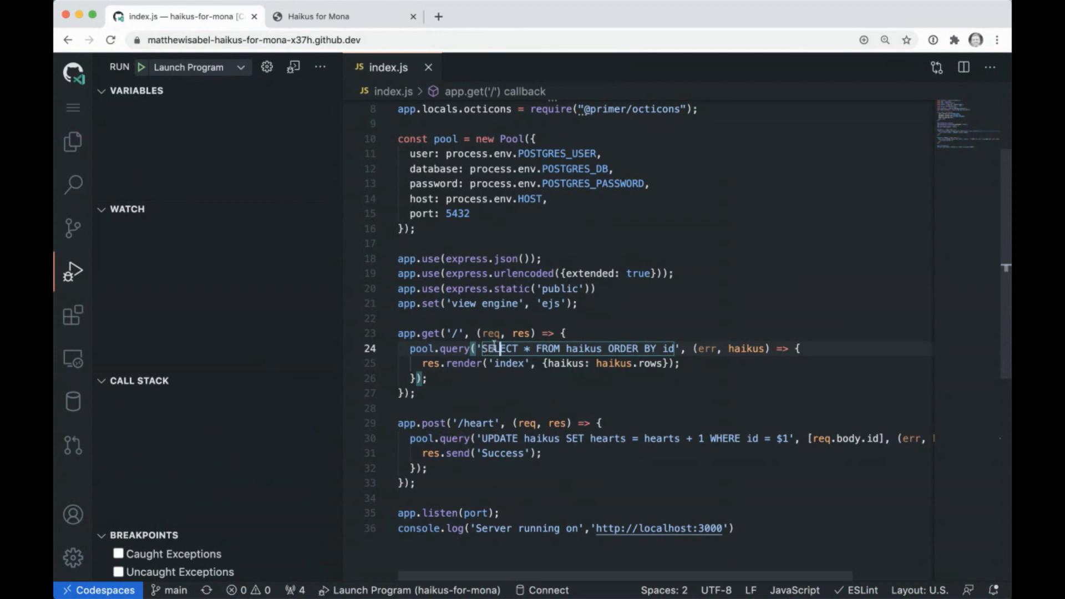
pyautogui.click(516, 320)
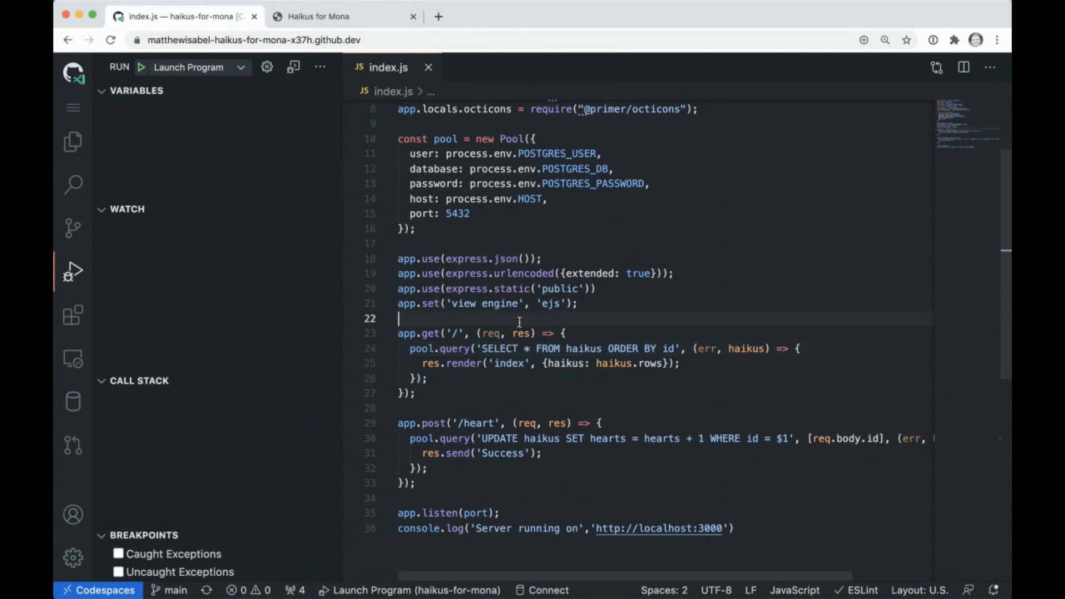
# - From the Explorer, view devcontainer.json and then docker-compose.yml
pyautogui.click(72, 142)
pyautogui.scroll(1, 202, 195)
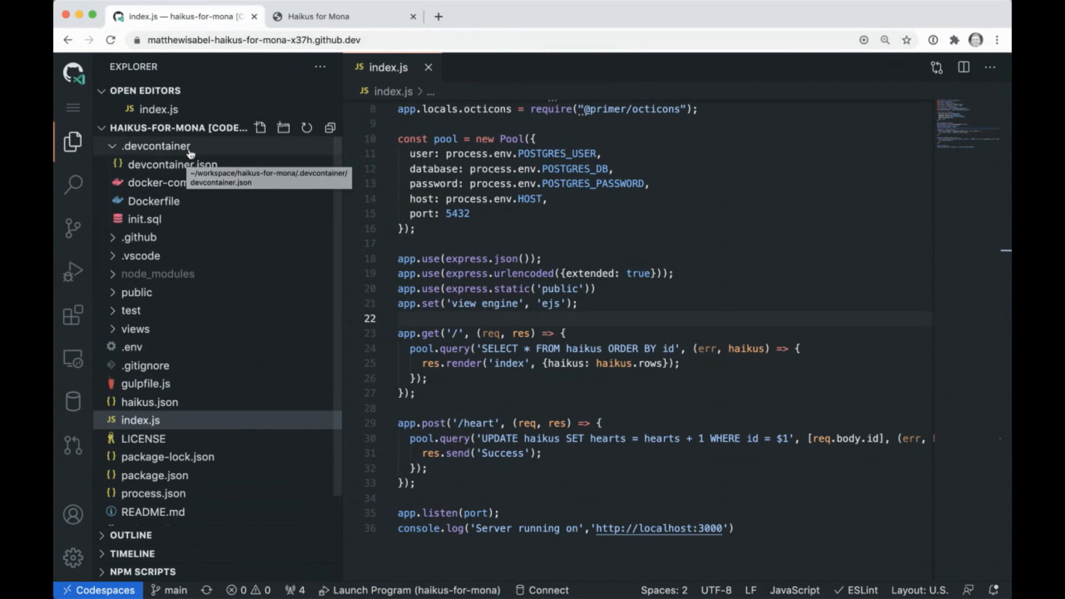
pyautogui.click(218, 165)
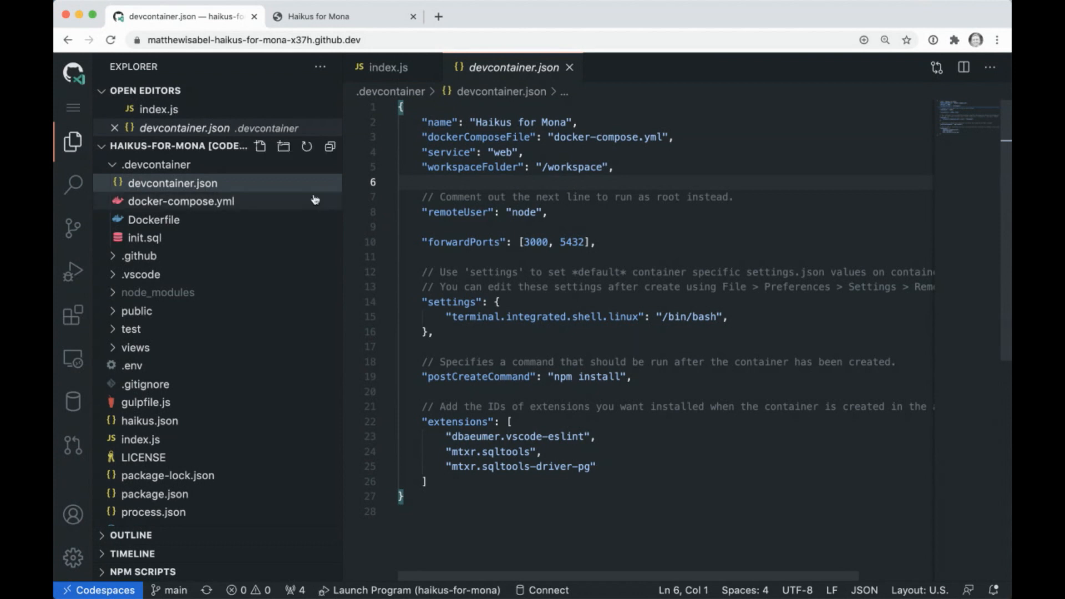
pyautogui.click(248, 204)
pyautogui.click(574, 197)
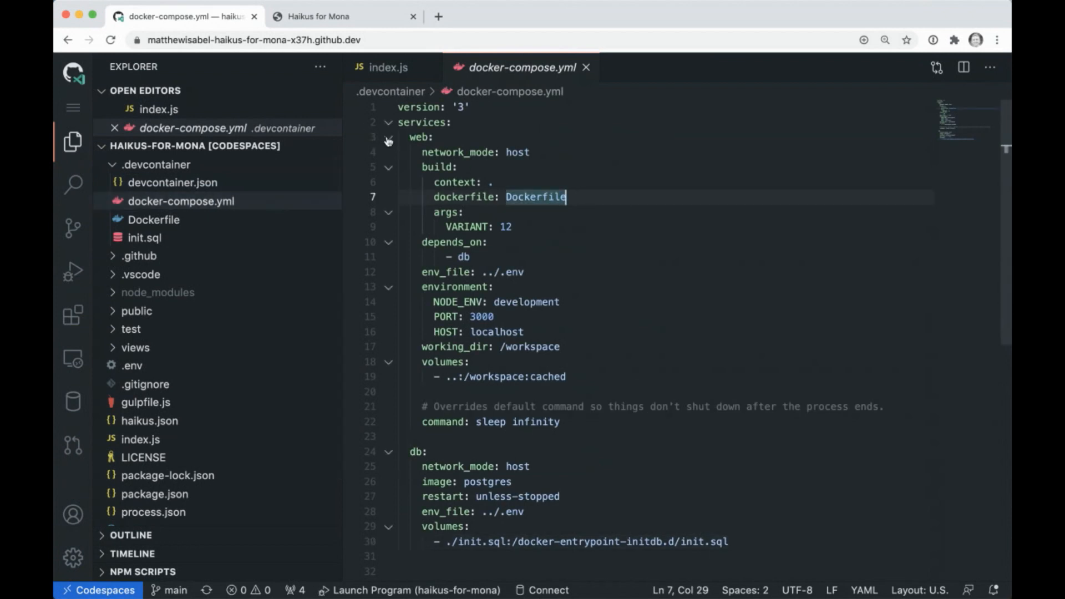
# - Review the web service's network_mode and depends_on, fold the web and db blocks, and return to devcontainer.json
pyautogui.click(471, 153)
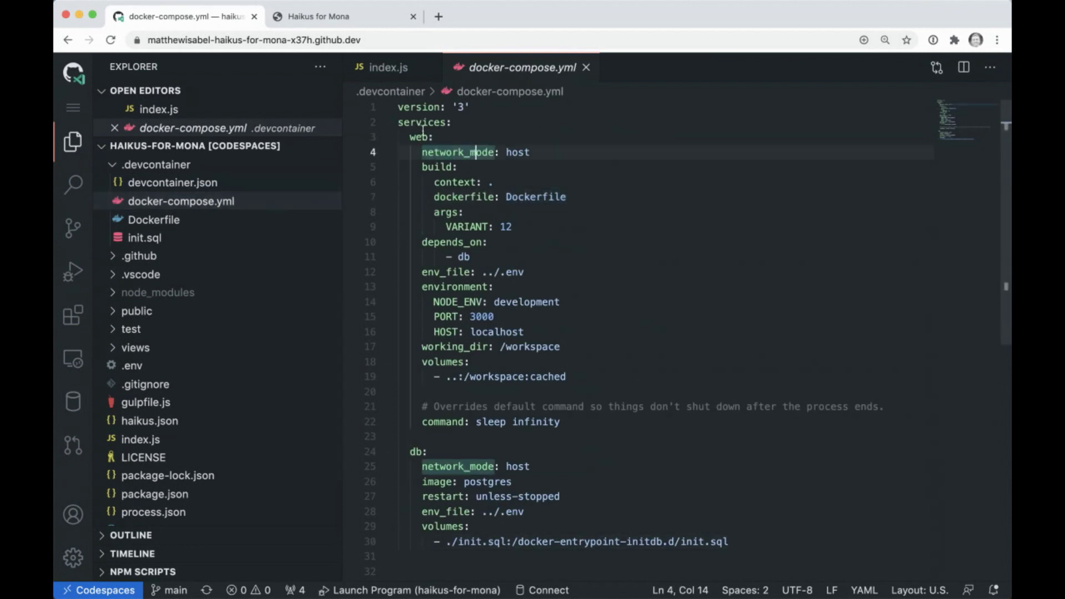
pyautogui.click(457, 241)
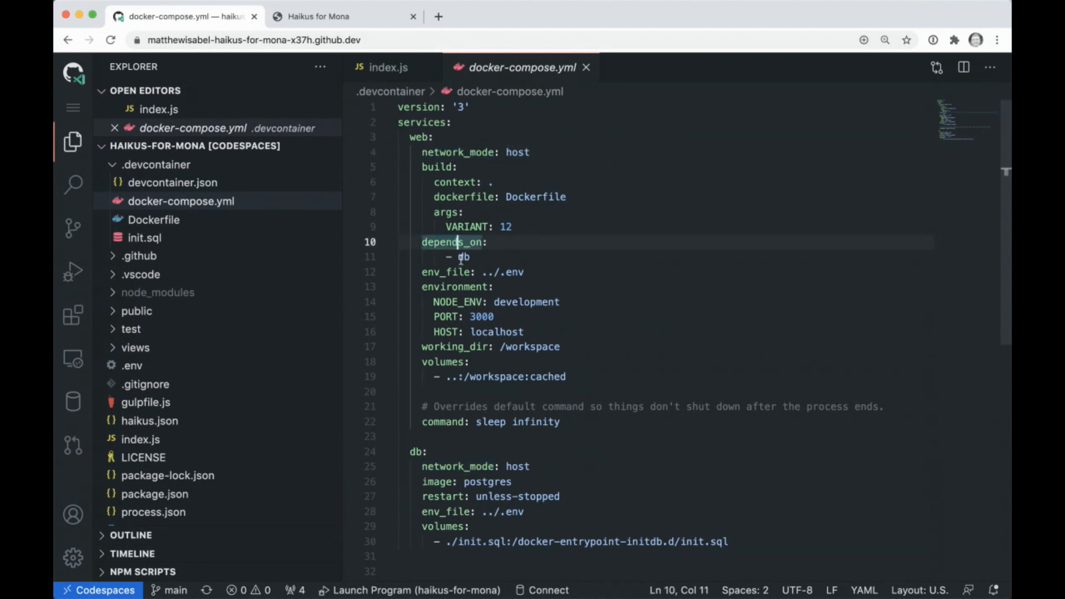
pyautogui.click(389, 137)
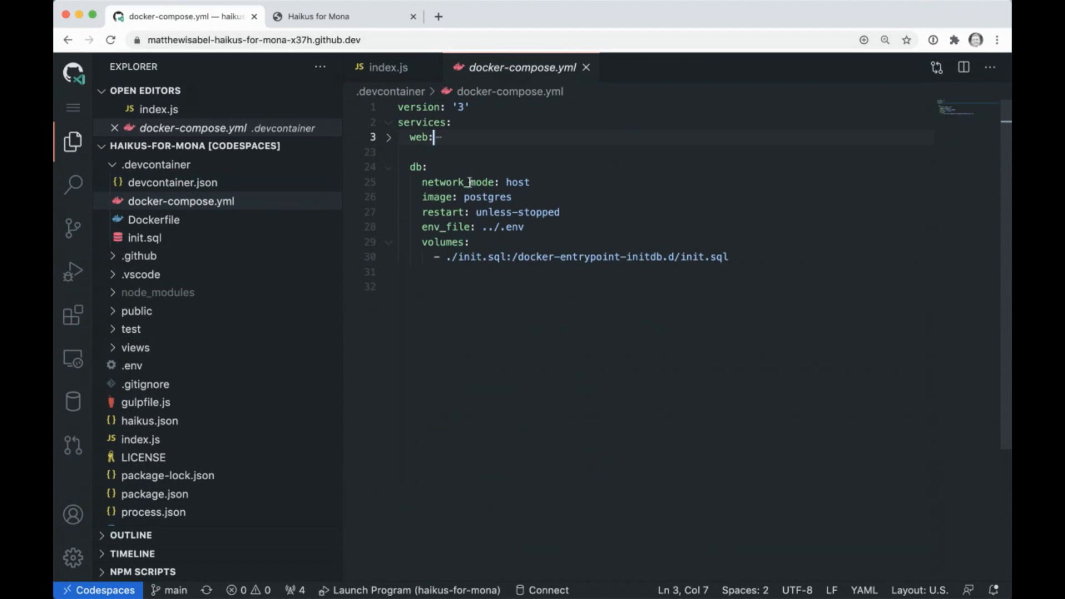
pyautogui.click(389, 167)
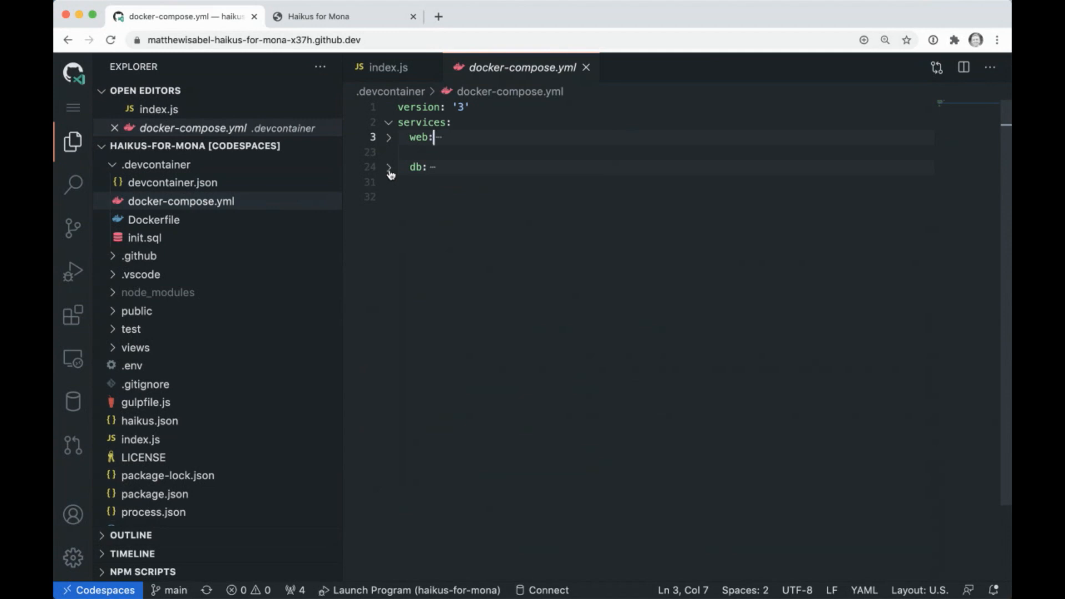
pyautogui.click(185, 183)
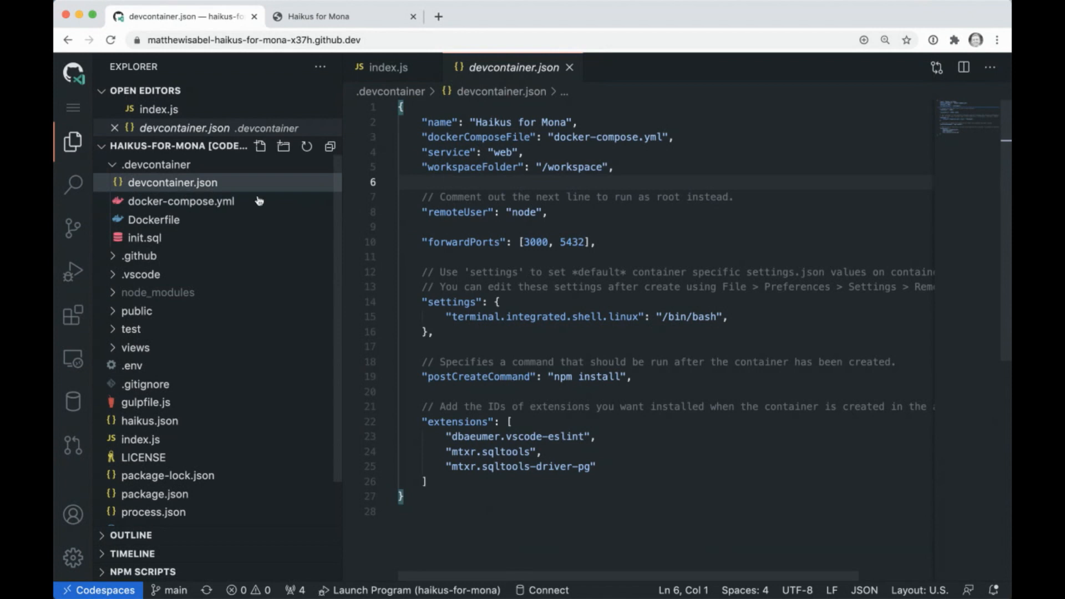
pyautogui.click(549, 376)
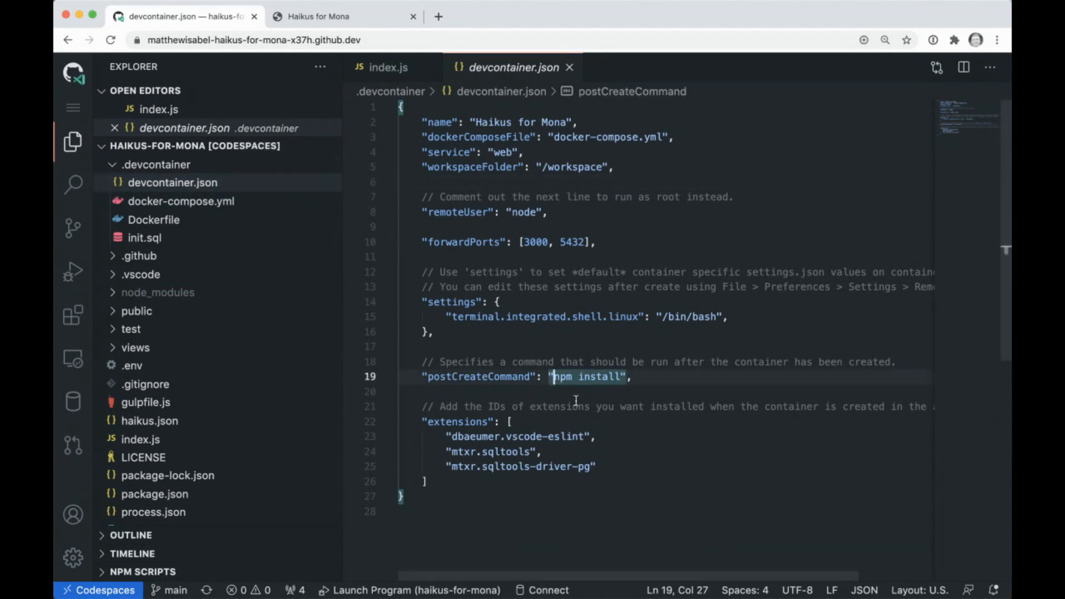
pyautogui.click(642, 380)
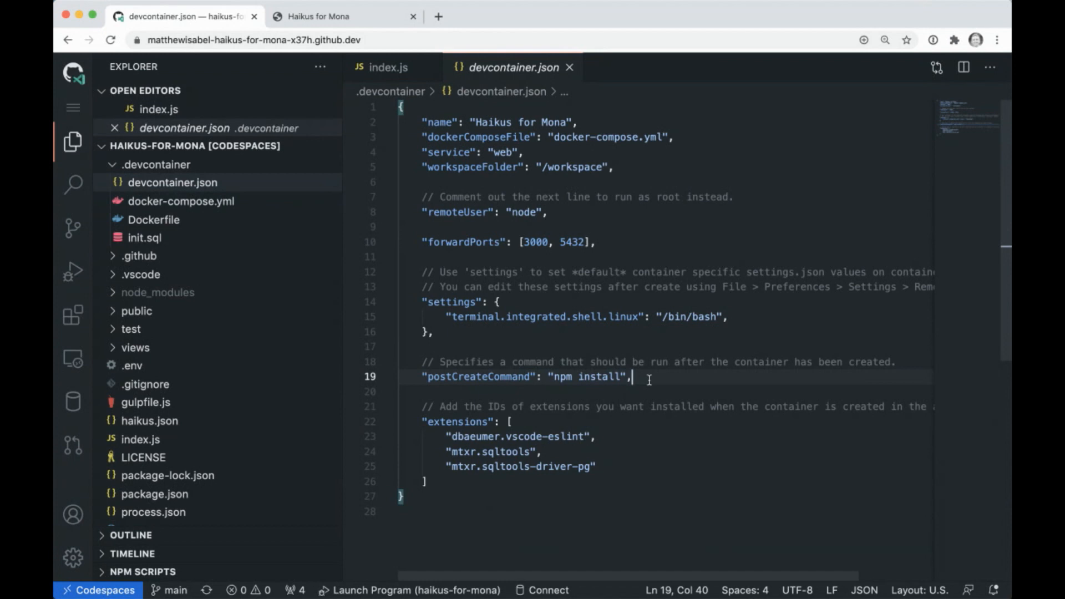
pyautogui.scroll(-1, 644, 395)
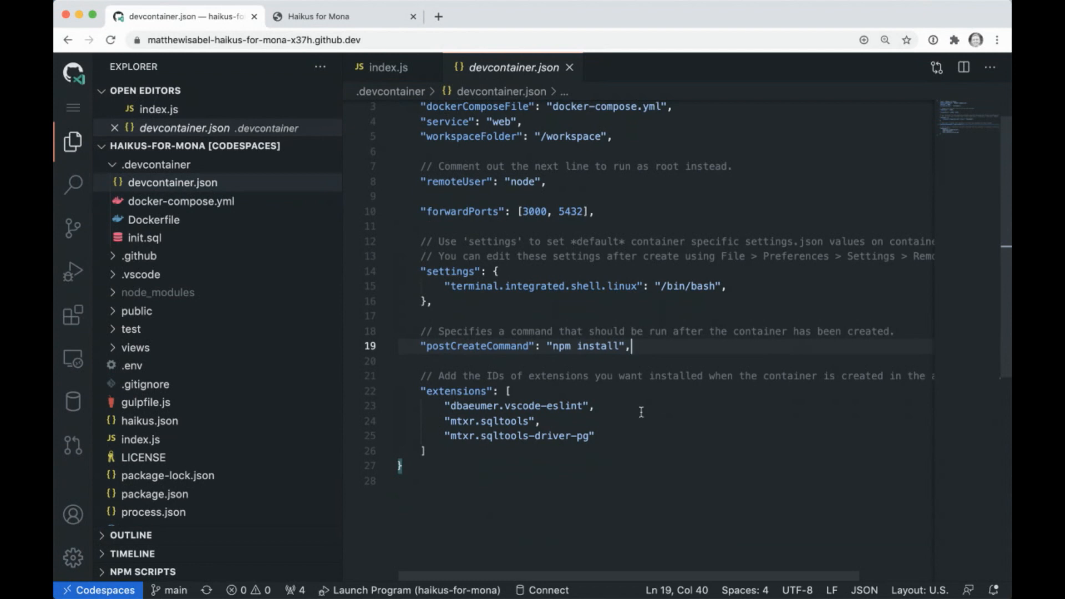
# - Go to package.json via quick search and start a new line inside eslintConfig for "extends": "eslint:recommended"
pyautogui.hotkey('ctrl', 'p')
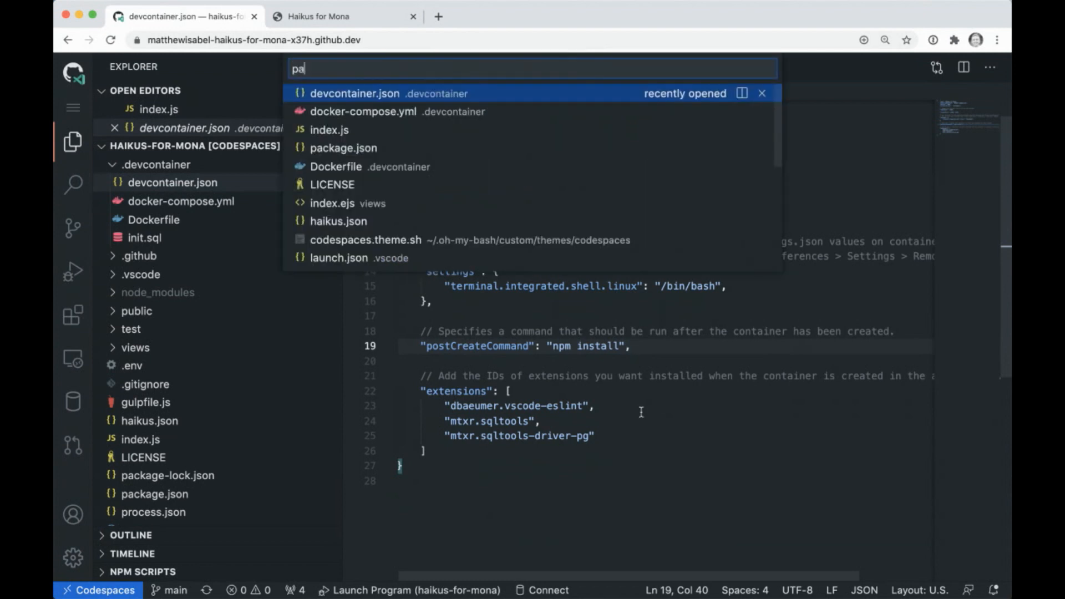
pyautogui.write('pack')
pyautogui.press('Return')
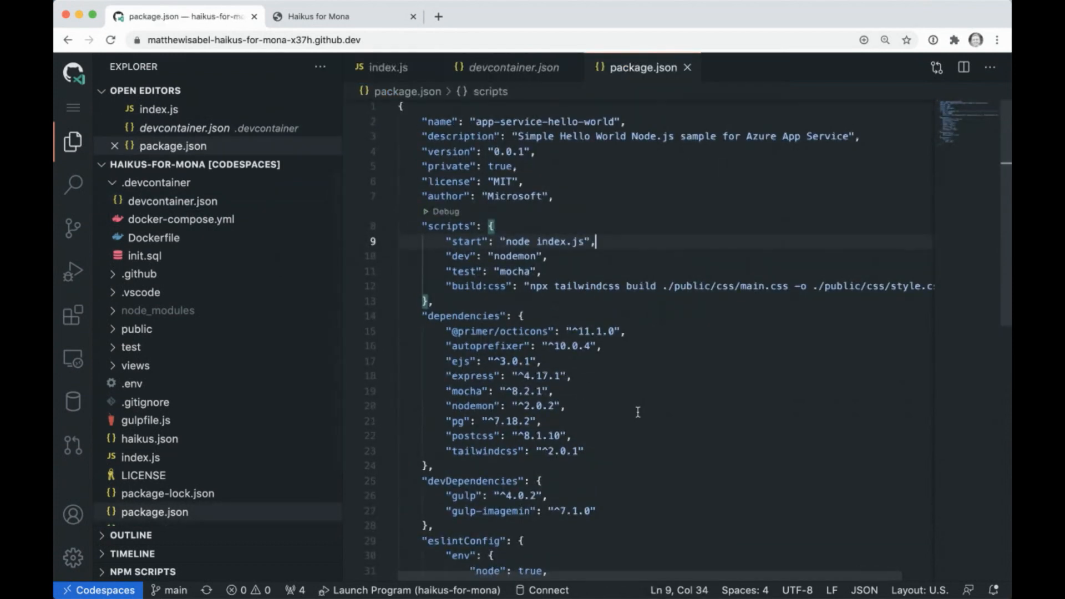
pyautogui.scroll(-2, 582, 433)
pyautogui.click(529, 460)
pyautogui.press('Return')
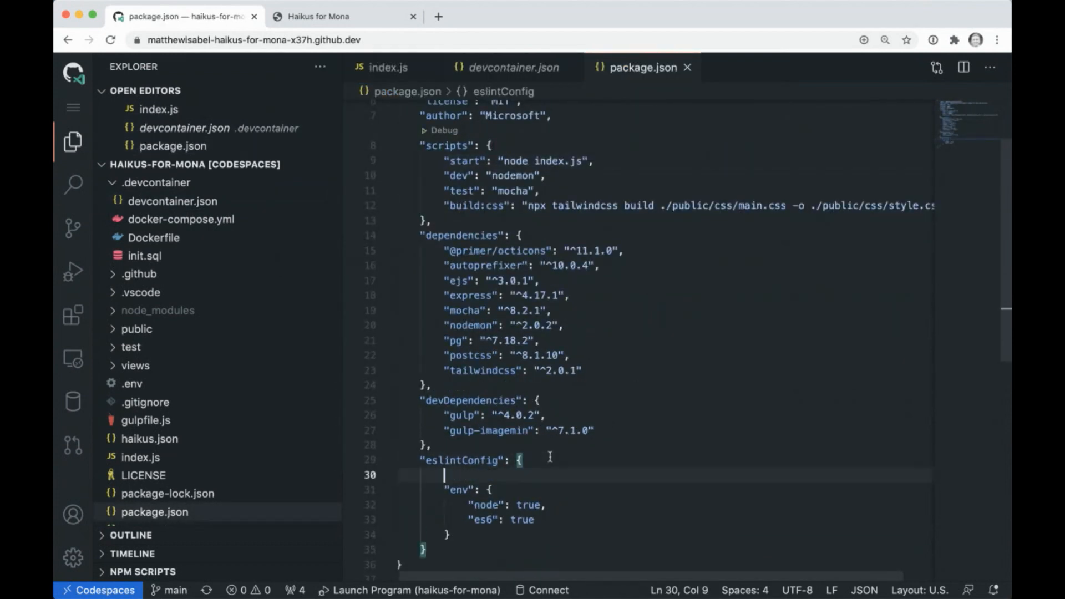
pyautogui.write('"extends"')
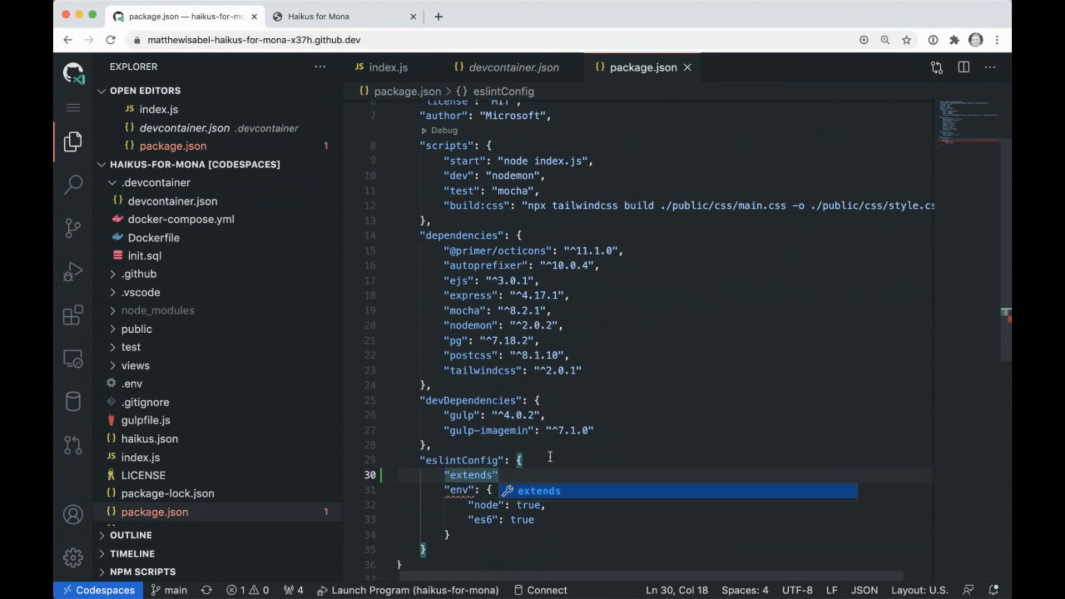
pyautogui.write(': "')
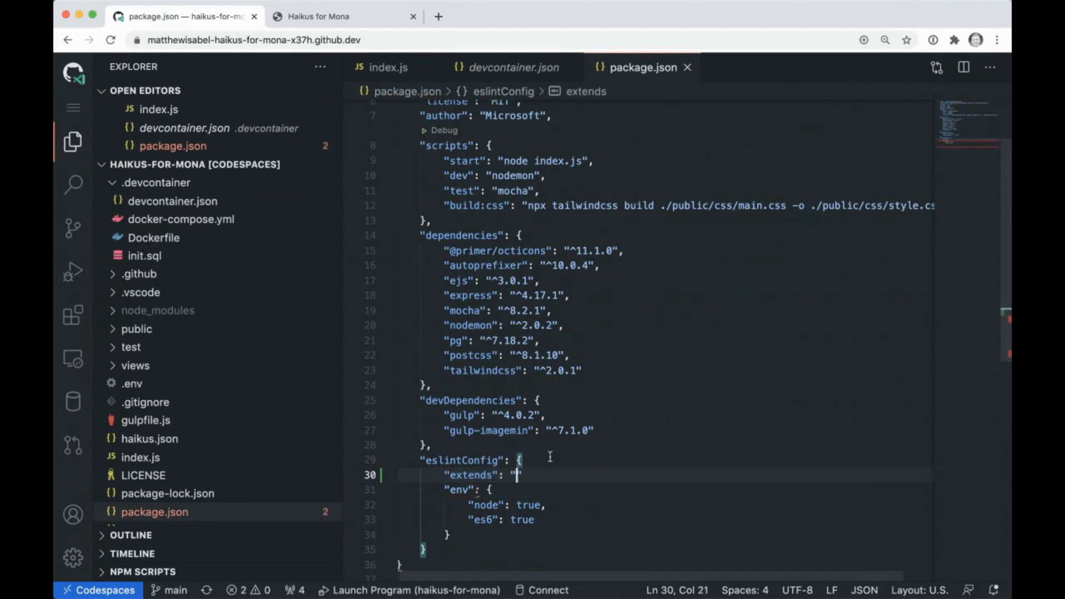
pyautogui.write('eslint:reco')
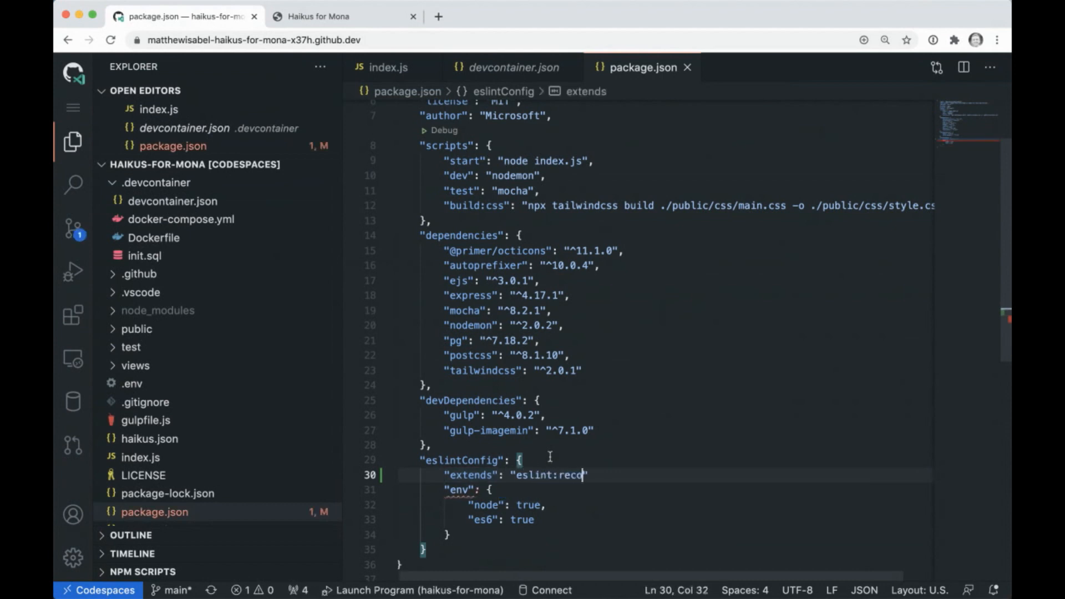
pyautogui.write('mmended",')
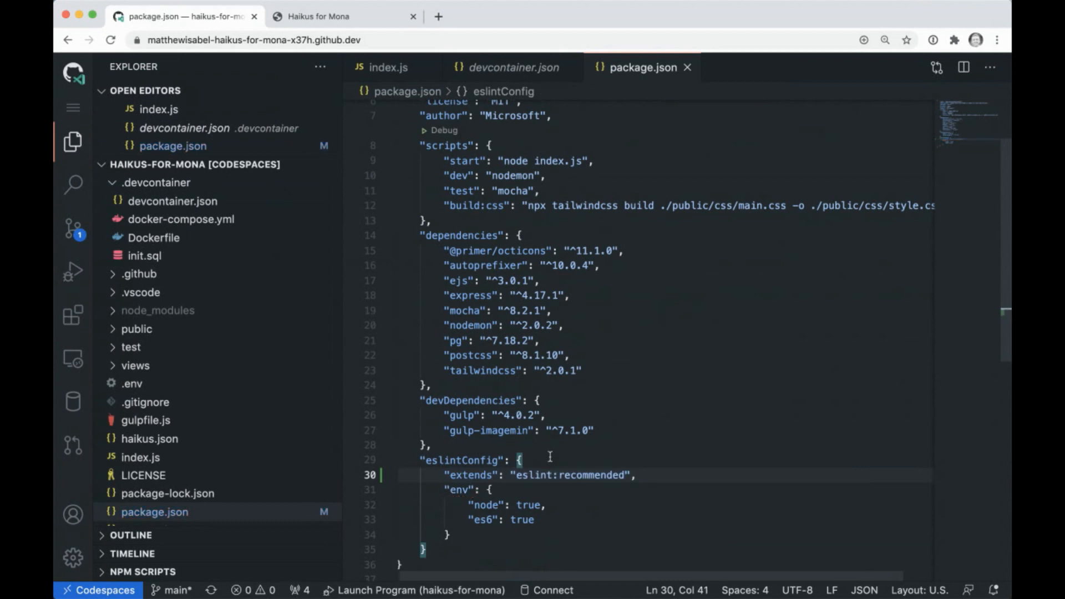
pyautogui.moveTo(180, 164)
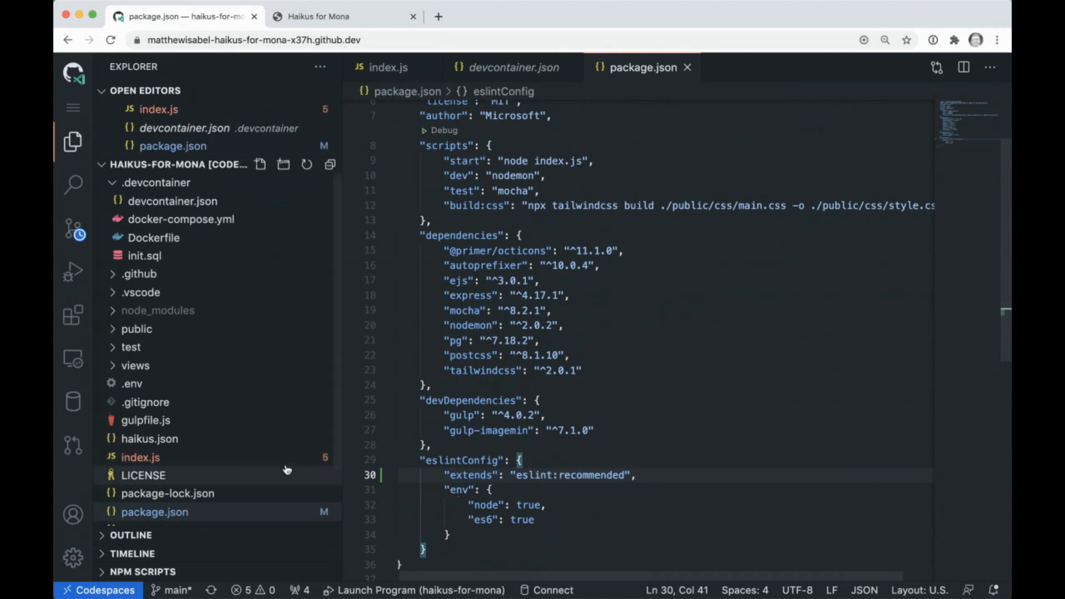
pyautogui.click(235, 457)
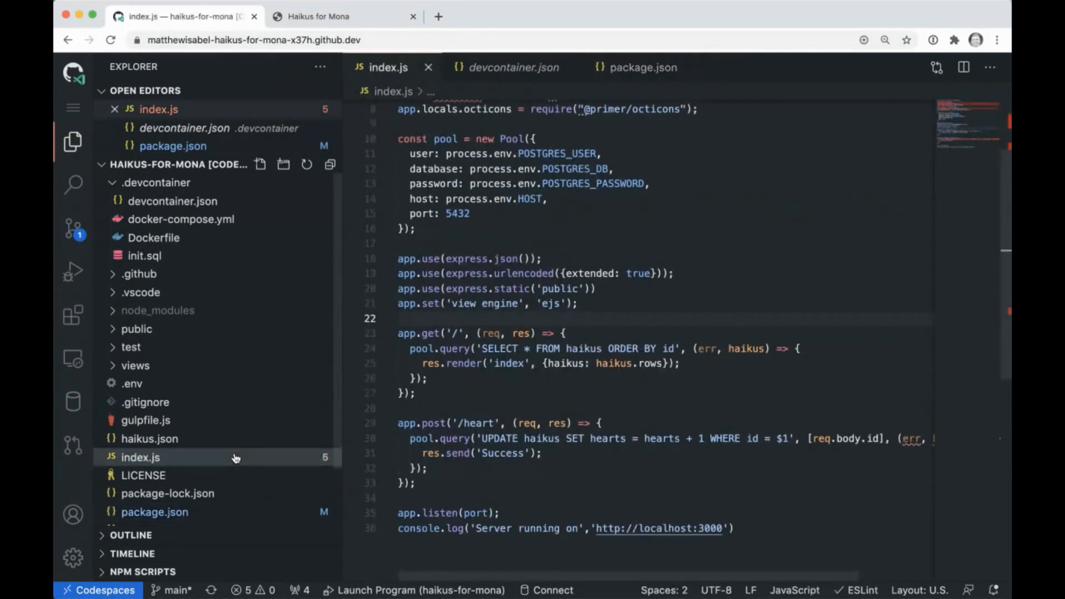
pyautogui.hotkey('ctrl', '`')
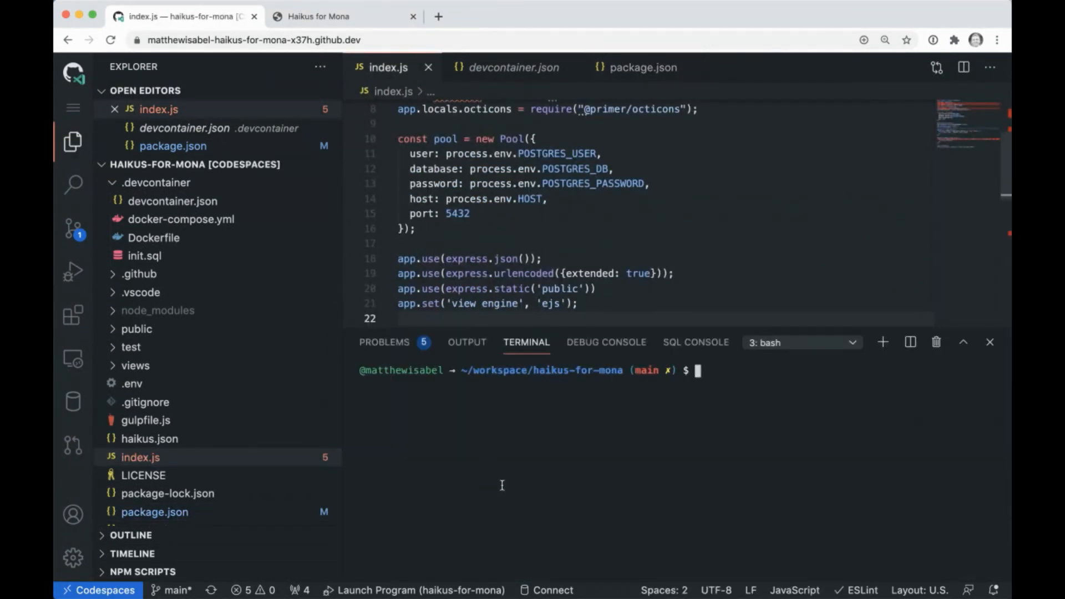
pyautogui.click(396, 342)
pyautogui.moveTo(466, 402)
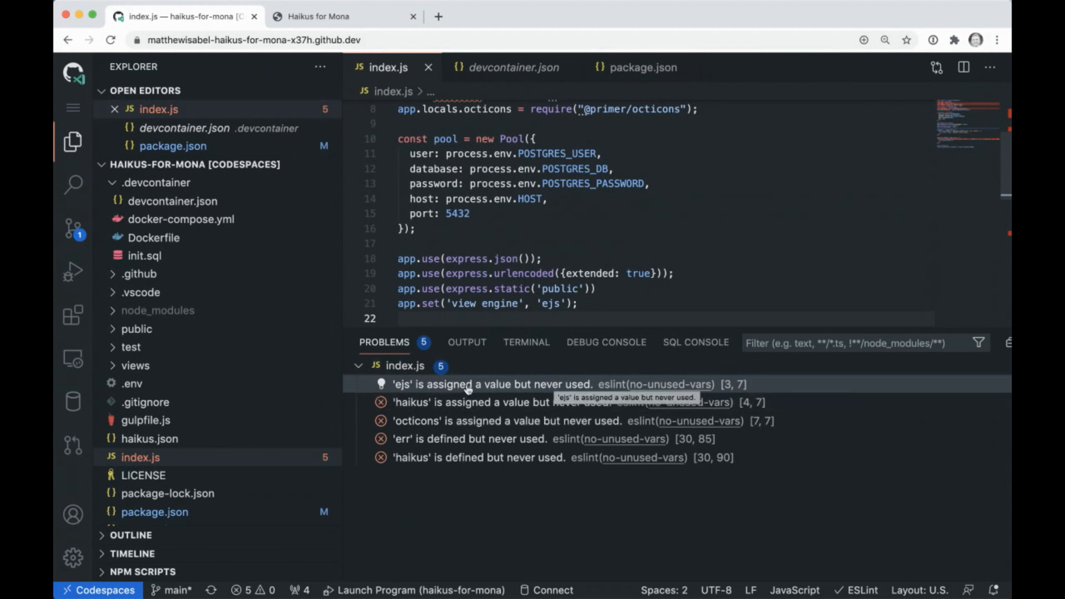
pyautogui.click(468, 390)
pyautogui.moveTo(441, 137)
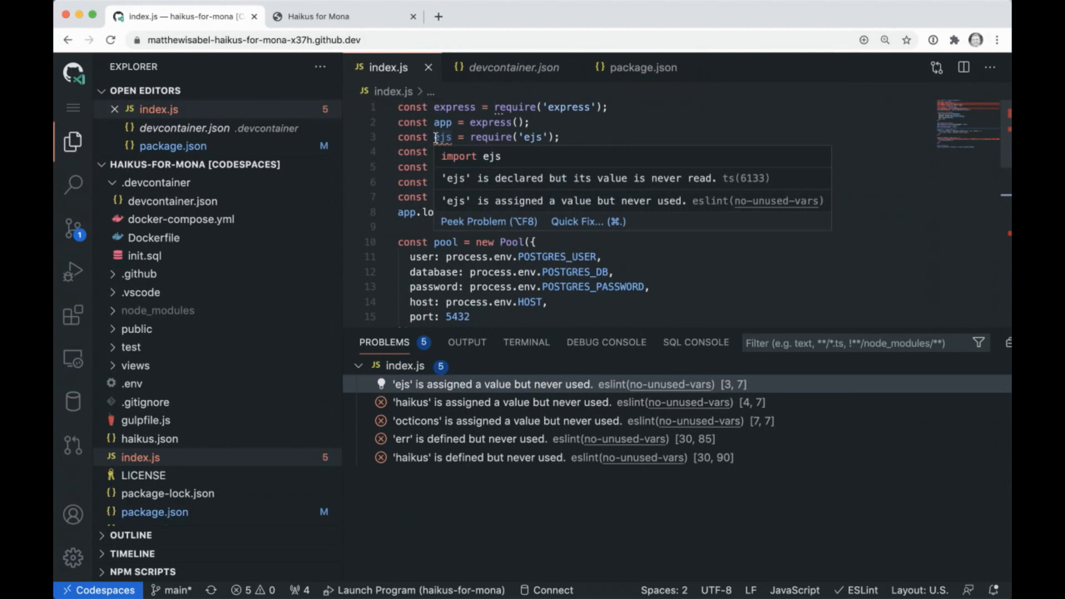
# - Review the sqltools entry in devcontainer.json's extensions list and show the SQLTools connections view
pyautogui.click(200, 131)
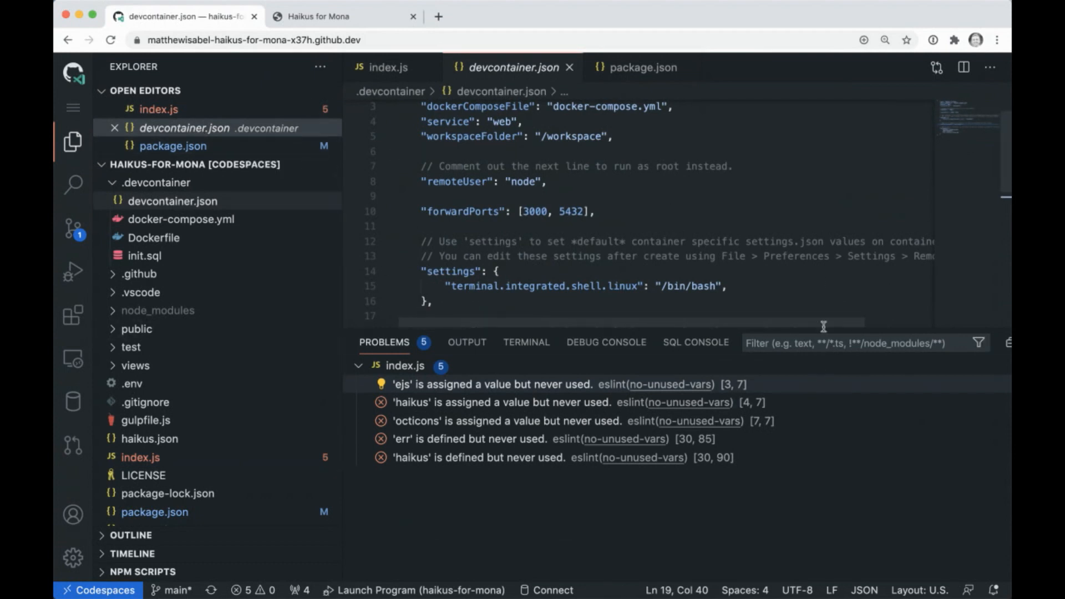
pyautogui.scroll(1, 733, 321)
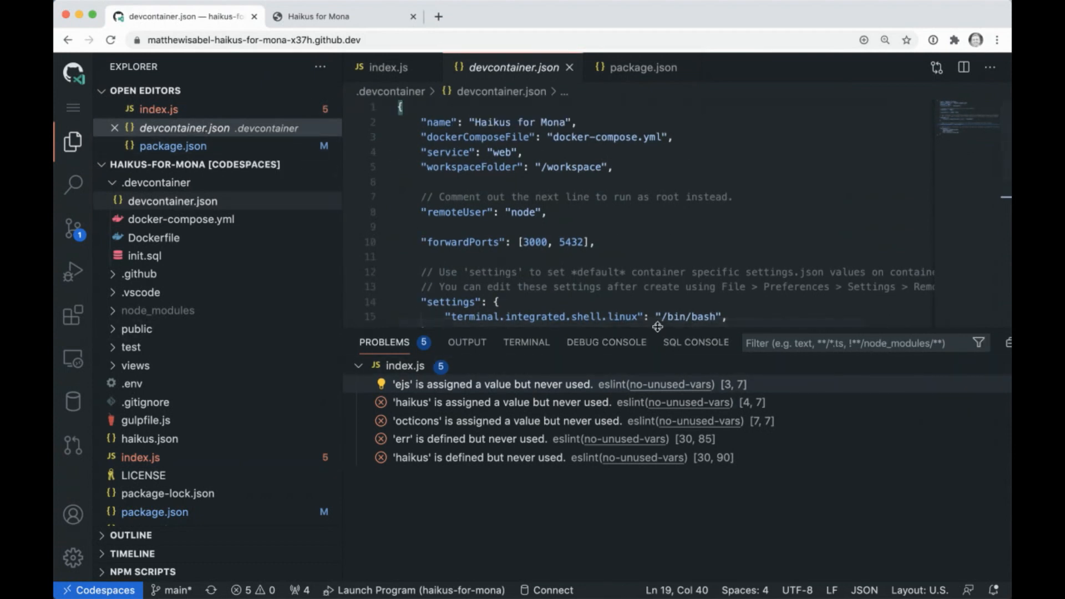
pyautogui.moveTo(658, 327); pyautogui.dragTo(658, 510)
pyautogui.scroll(-2, 542, 395)
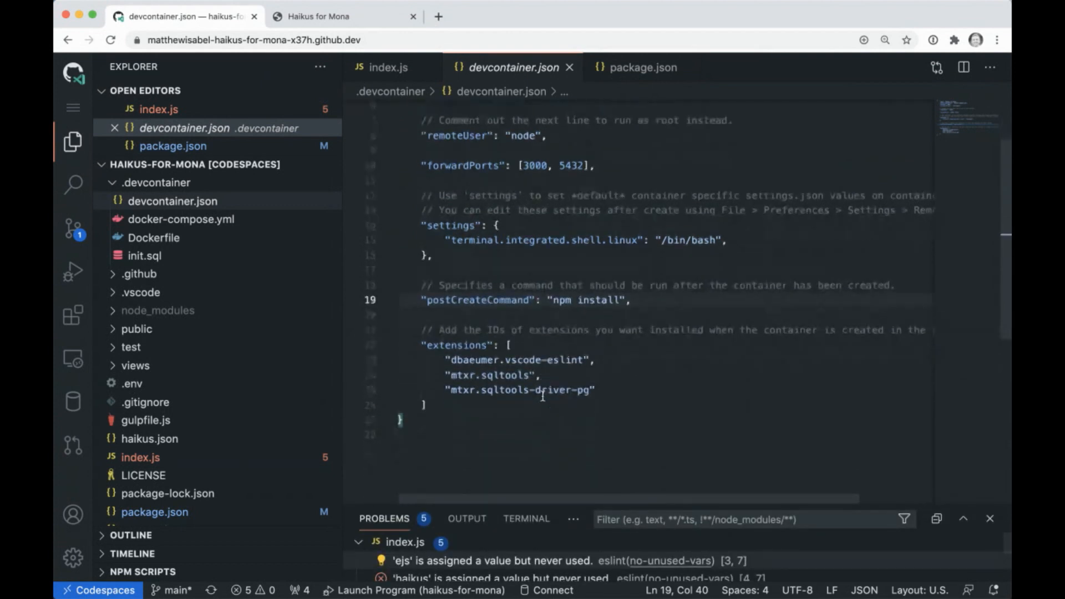
pyautogui.scroll(-1, 542, 395)
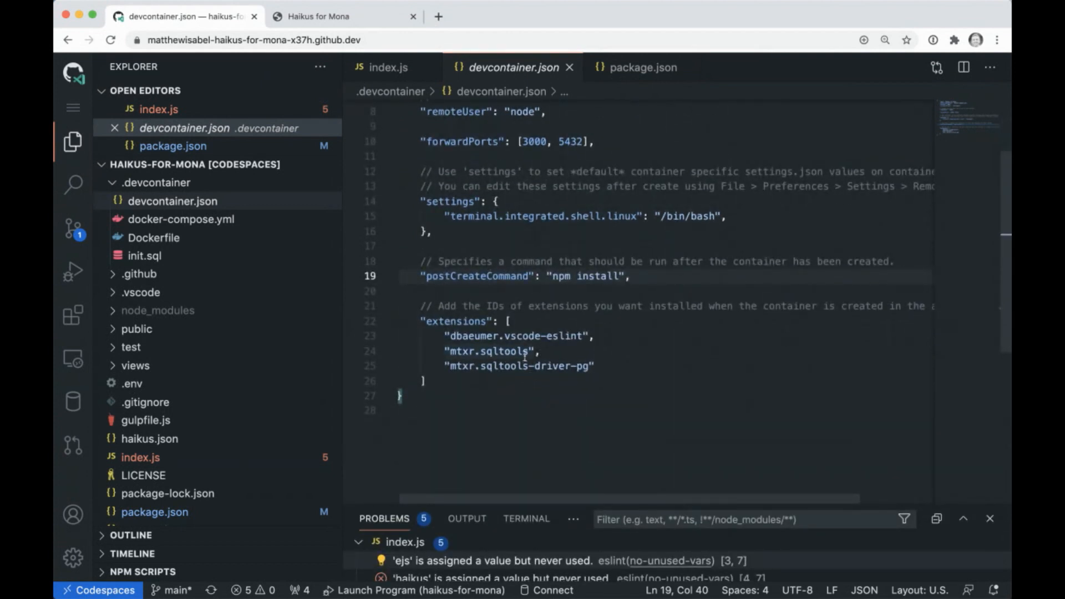
pyautogui.click(553, 351)
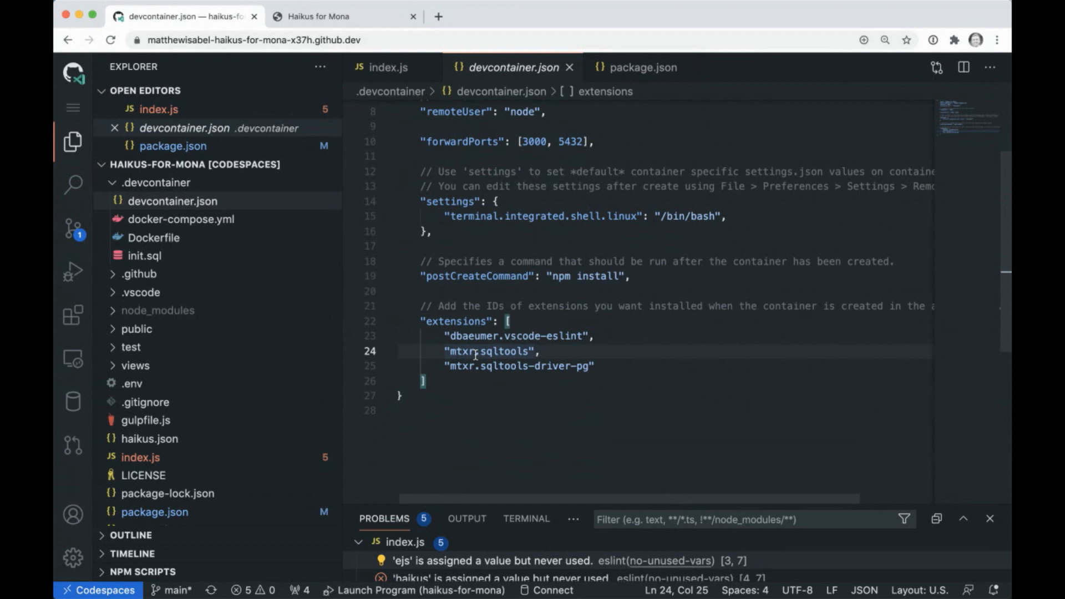
pyautogui.click(74, 402)
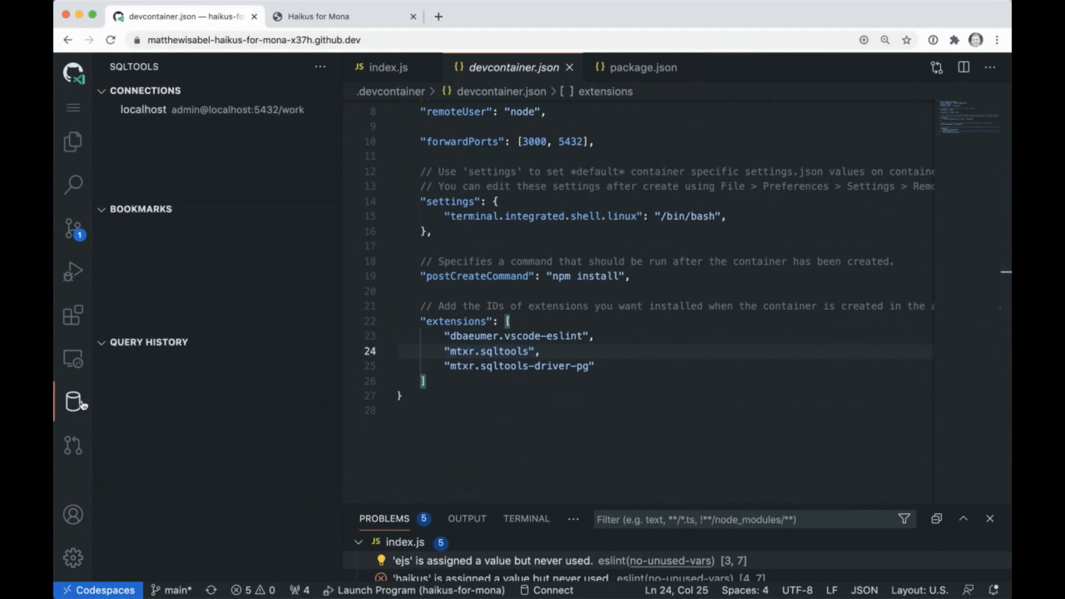
# - Run SELECT * FROM haikus on the localhost connection, returning five rows, then show the Haikus for Mona page
pyautogui.click(249, 117)
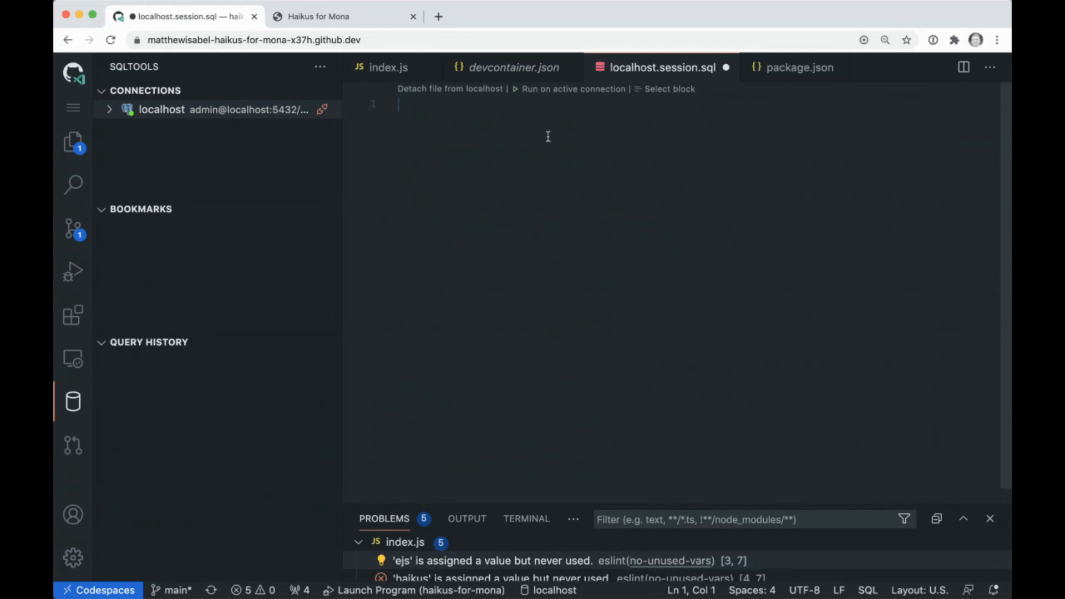
pyautogui.write('SELEC')
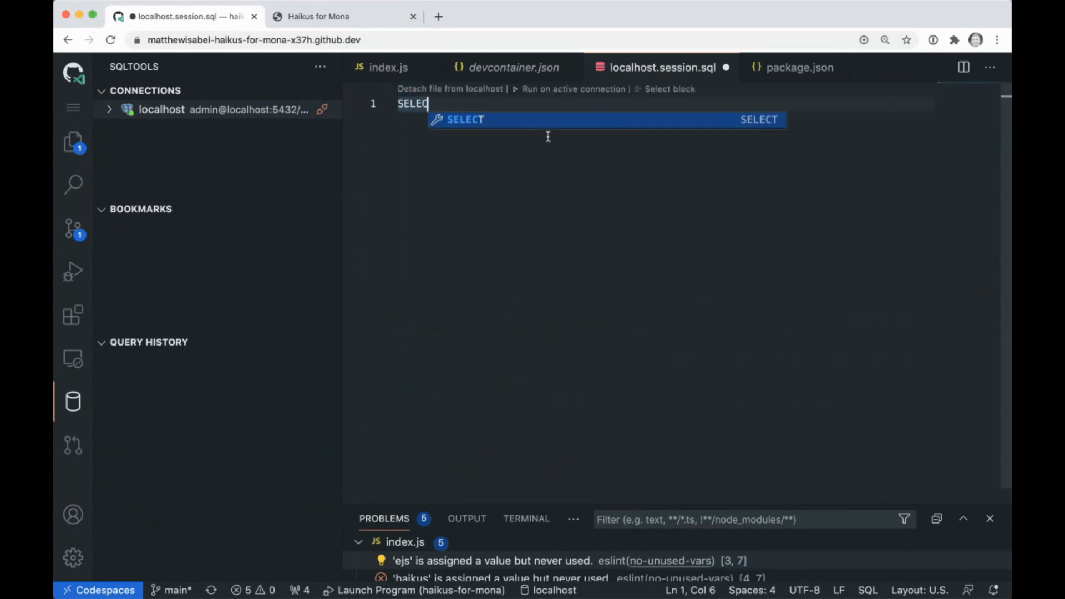
pyautogui.write('T * F')
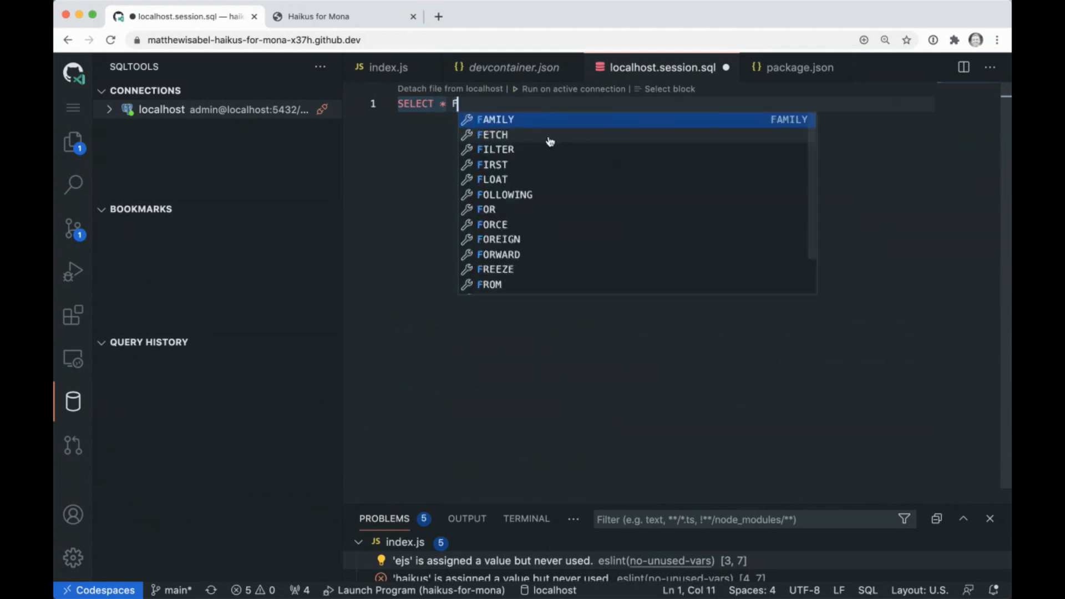
pyautogui.write('ROM haikus')
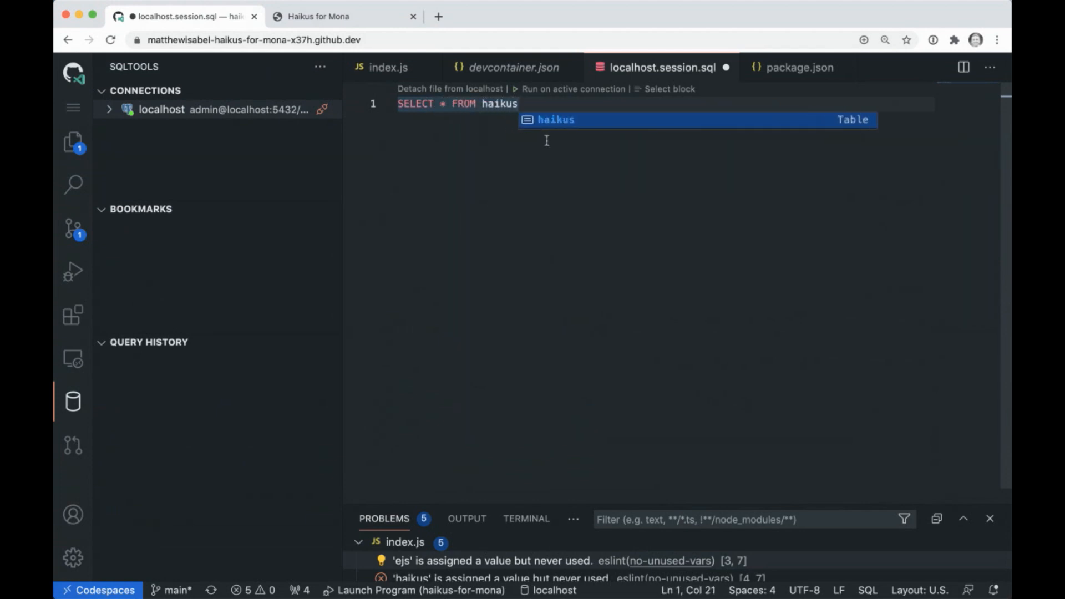
pyautogui.click(559, 122)
pyautogui.click(555, 89)
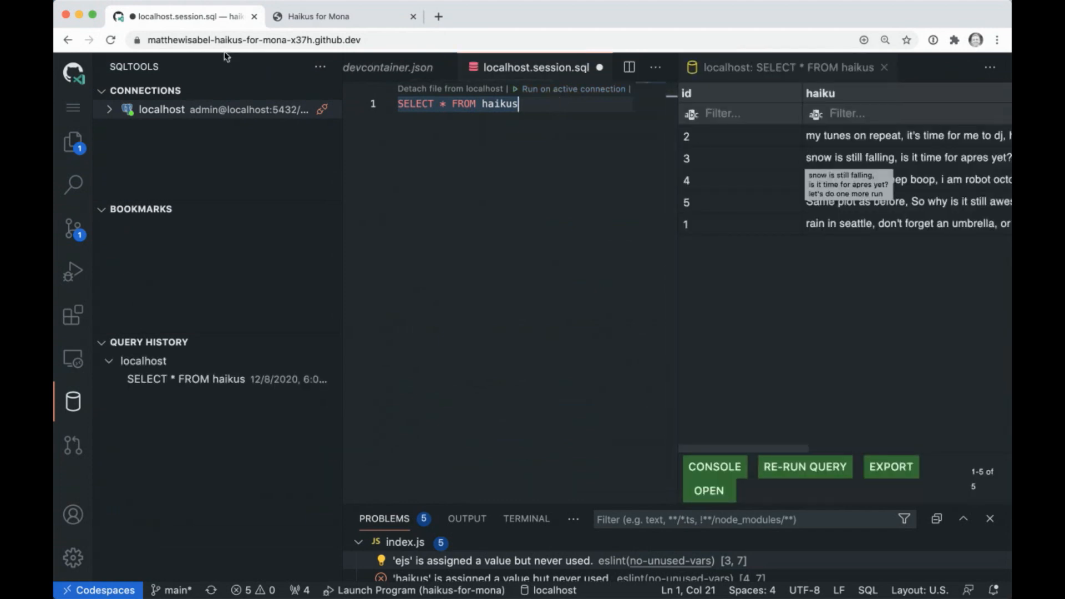
pyautogui.click(297, 29)
pyautogui.scroll(-4, 364, 185)
pyautogui.scroll(-6, 363, 186)
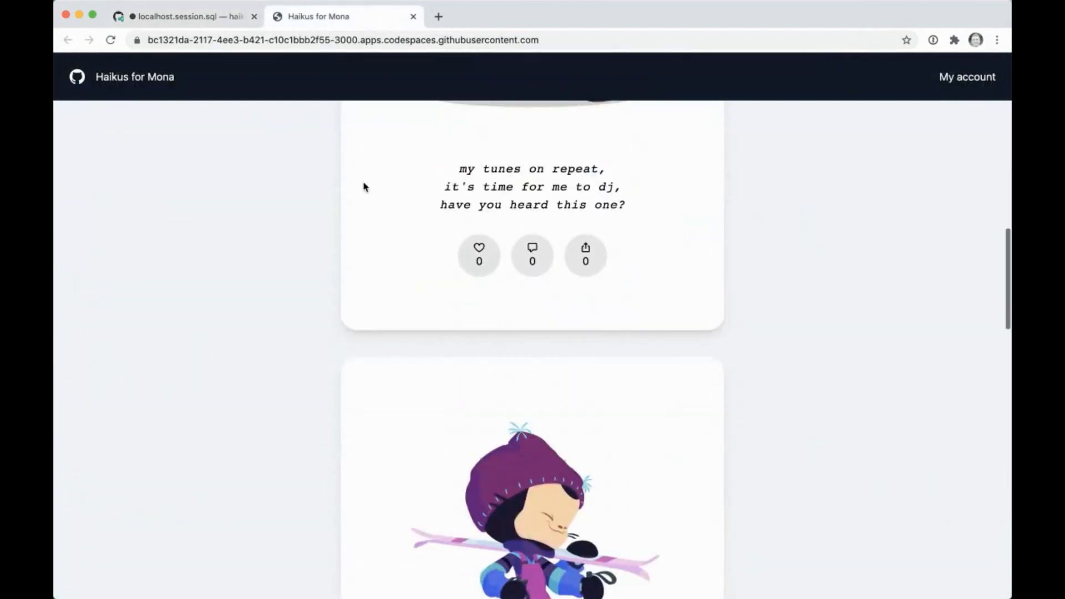
pyautogui.scroll(3, 364, 186)
pyautogui.scroll(3, 364, 185)
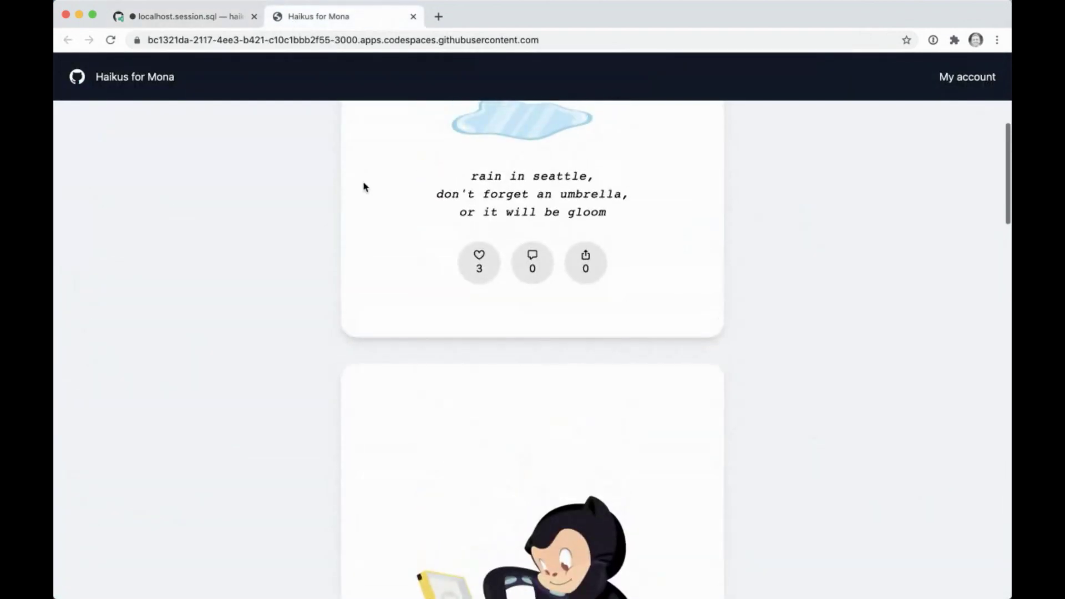
# - Return from the Haikus for Mona page to the localhost.session.sql tab in the codespace
pyautogui.click(193, 19)
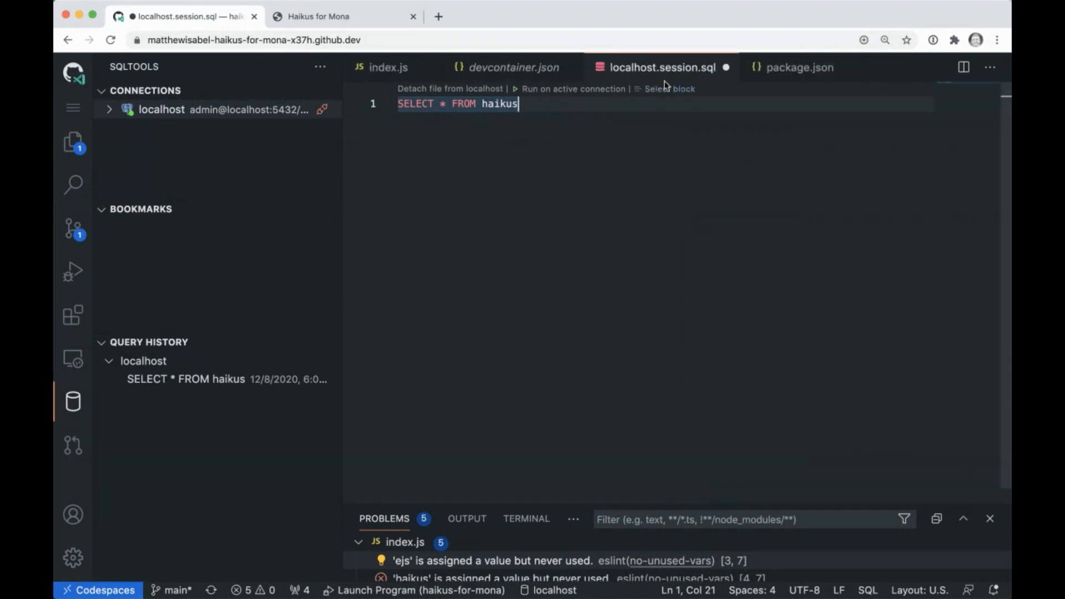
# - Close localhost.session.sql without saving, then devcontainer.json and package.json
pyautogui.click(726, 67)
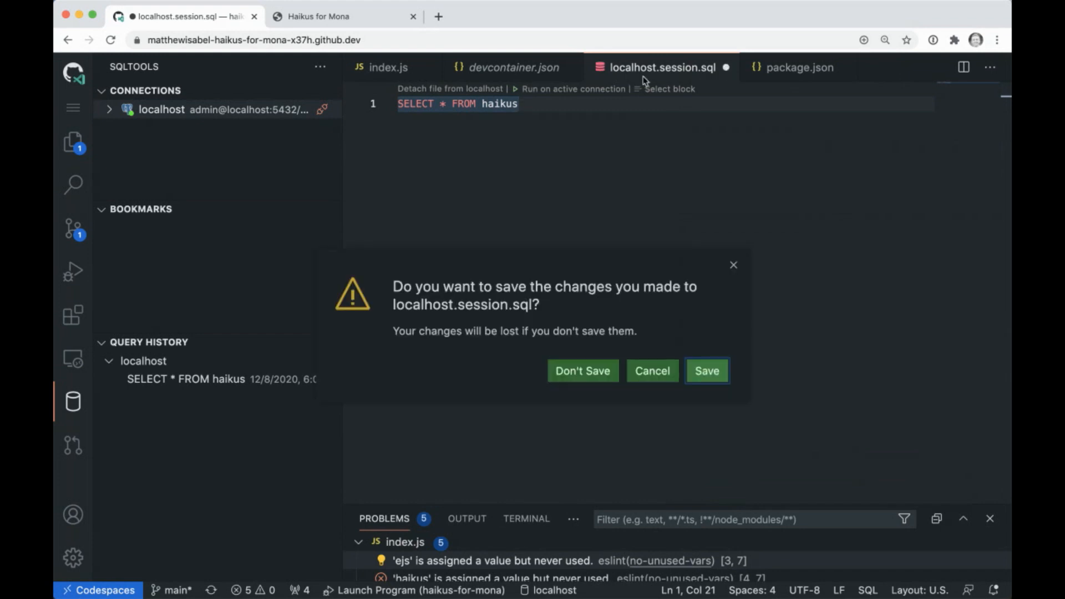
pyautogui.click(587, 370)
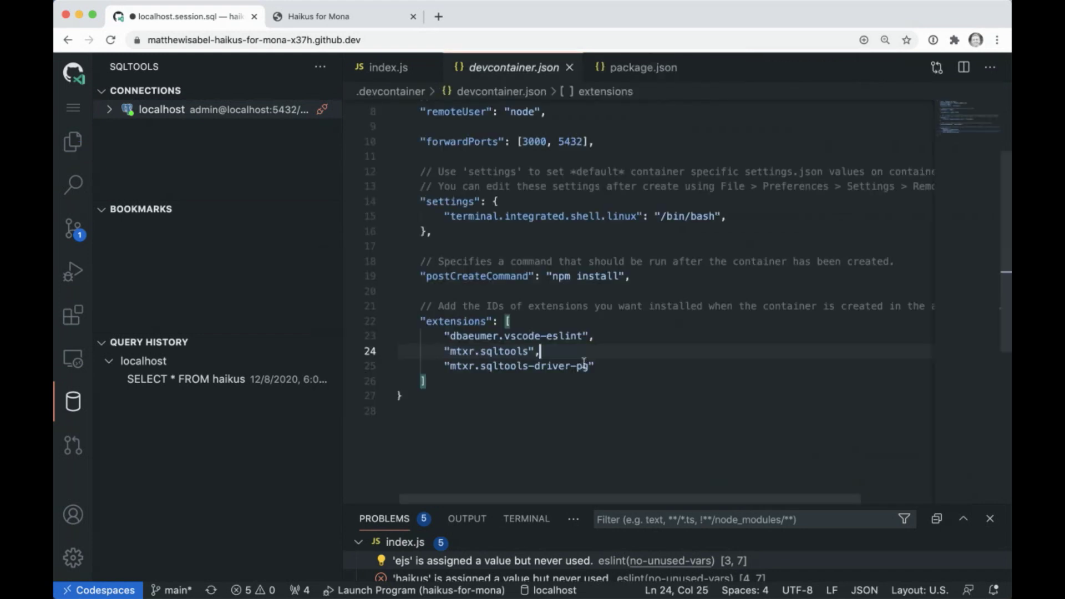
pyautogui.click(570, 69)
pyautogui.click(547, 67)
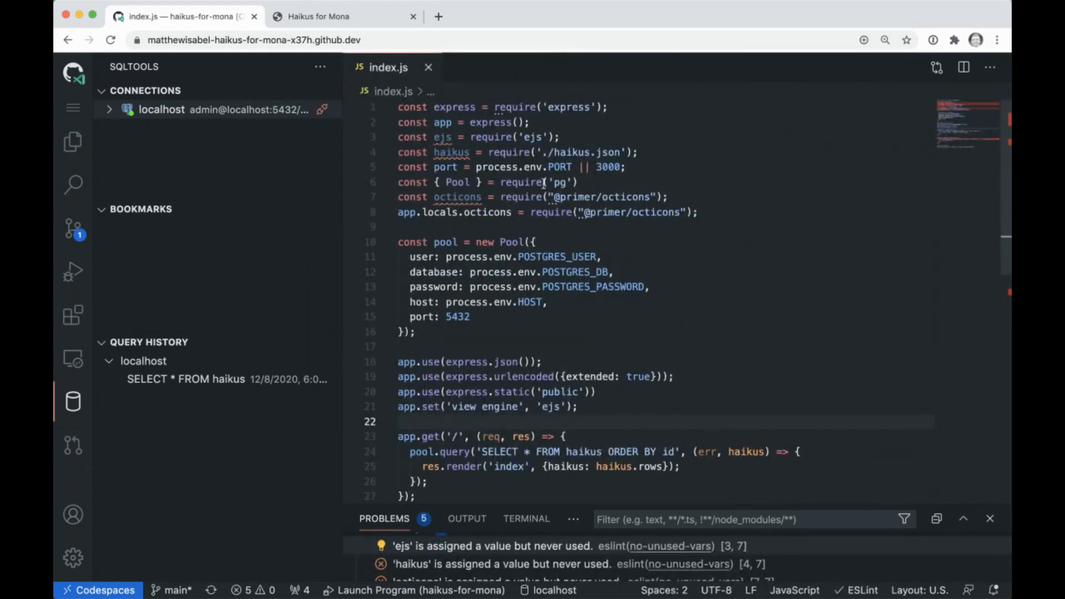
# - Delete the unused ejs and haikus require lines from index.js
pyautogui.moveTo(638, 152); pyautogui.dragTo(397, 137)
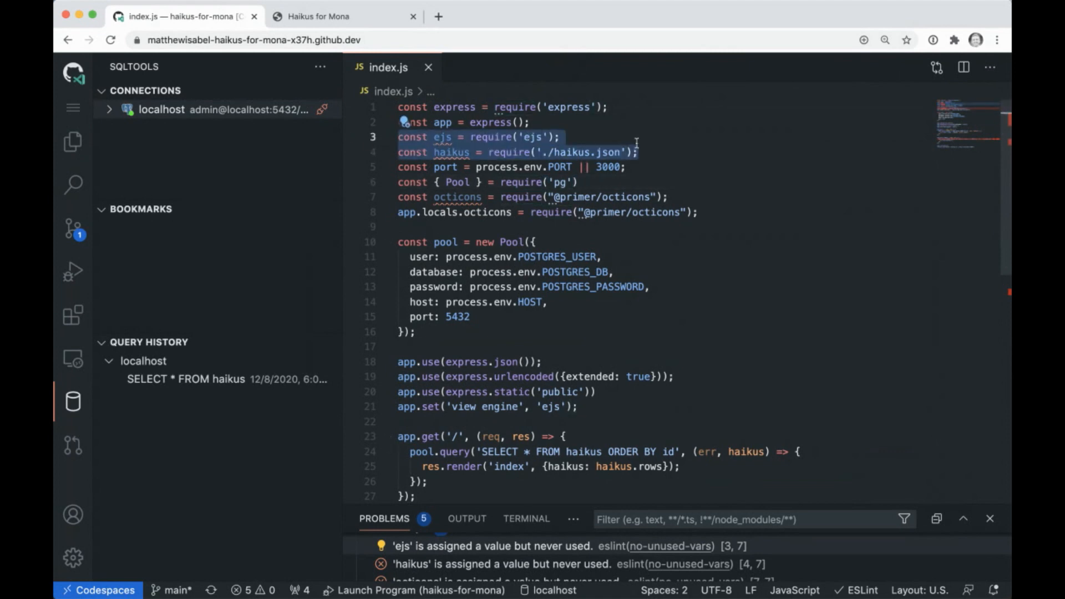
pyautogui.press('BackSpace')
pyautogui.press('BackSpace')
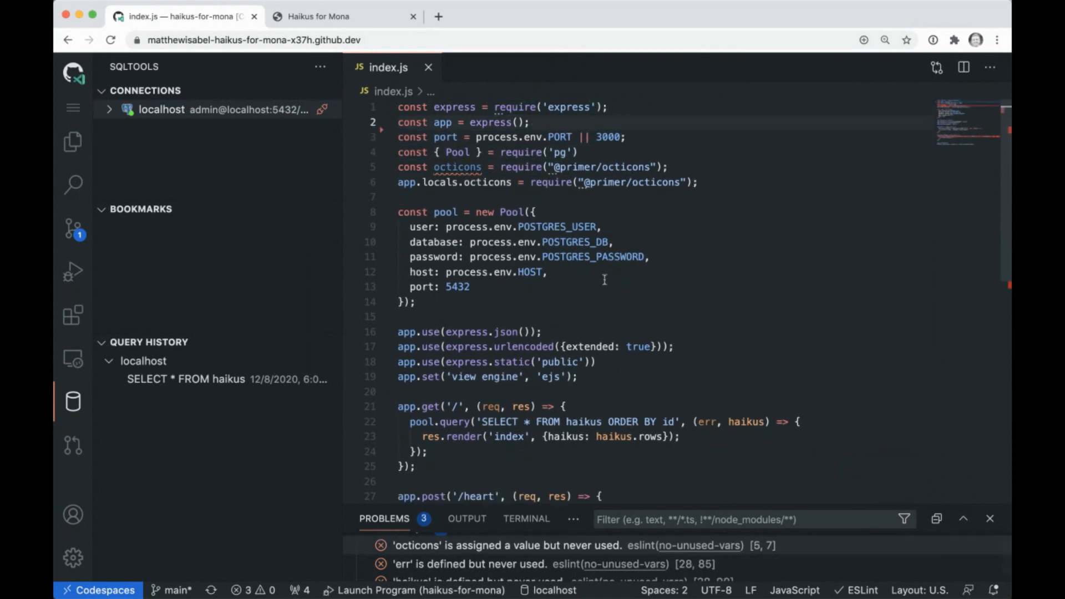
pyautogui.scroll(-2, 599, 282)
pyautogui.scroll(-3, 599, 282)
pyautogui.scroll(2, 599, 282)
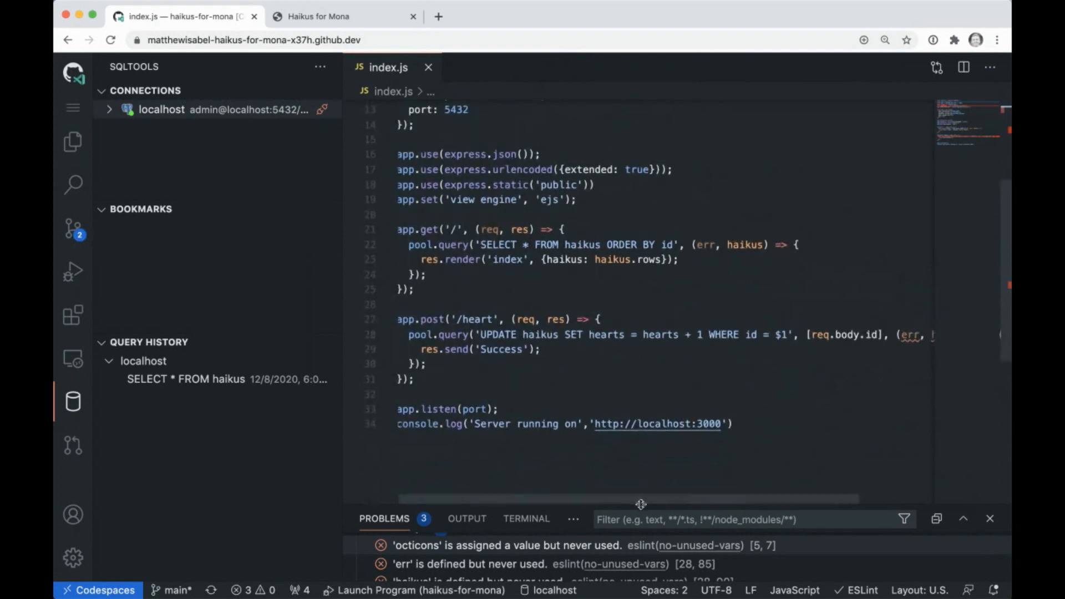
# - Merge the 'Server running on' message and localhost URL into a single log string
pyautogui.moveTo(632, 503); pyautogui.dragTo(639, 411)
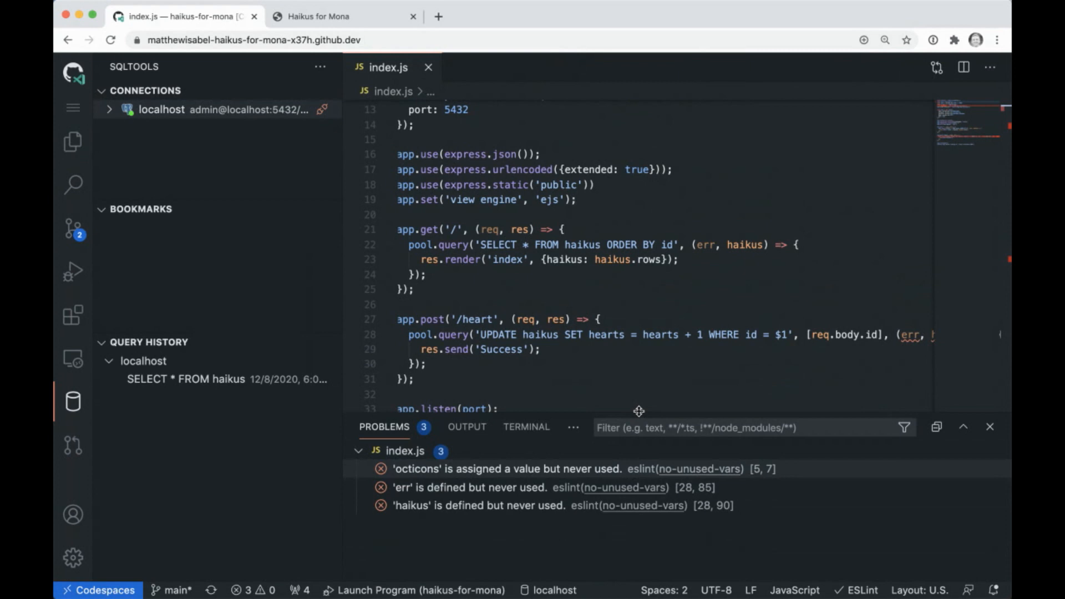
pyautogui.scroll(-3, 592, 373)
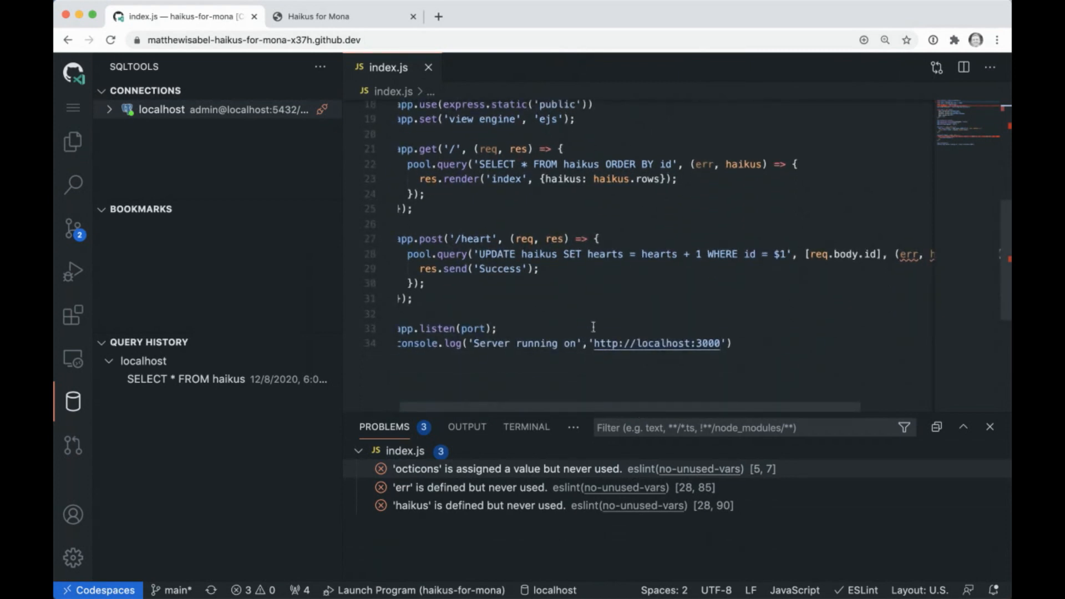
pyautogui.hscroll(3, 607, 296)
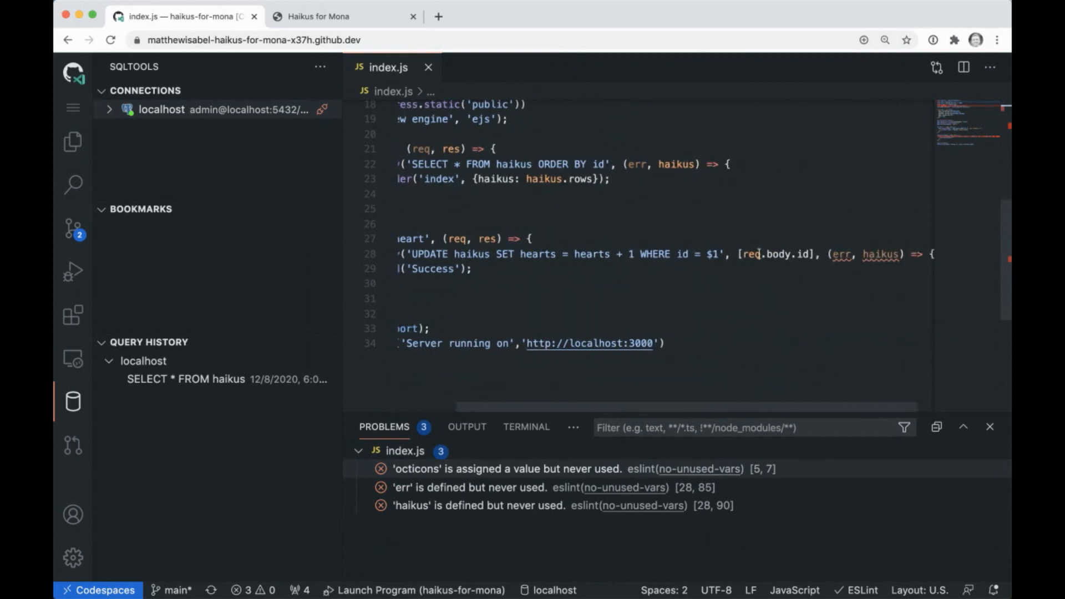
pyautogui.hscroll(-3, 716, 275)
pyautogui.scroll(1, 649, 308)
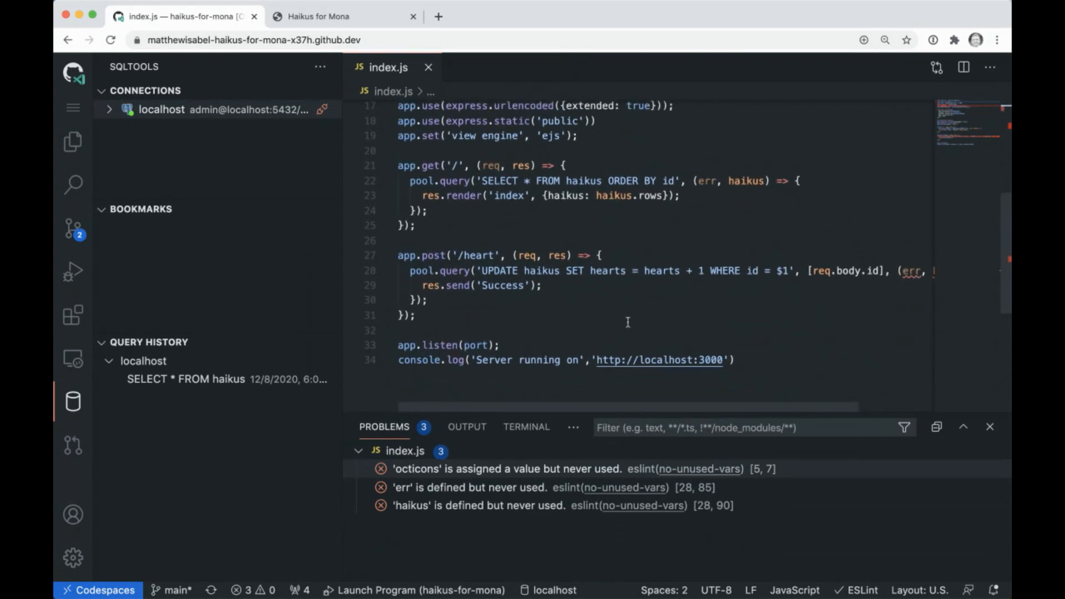
pyautogui.scroll(-1, 625, 324)
pyautogui.doubleClick(574, 337)
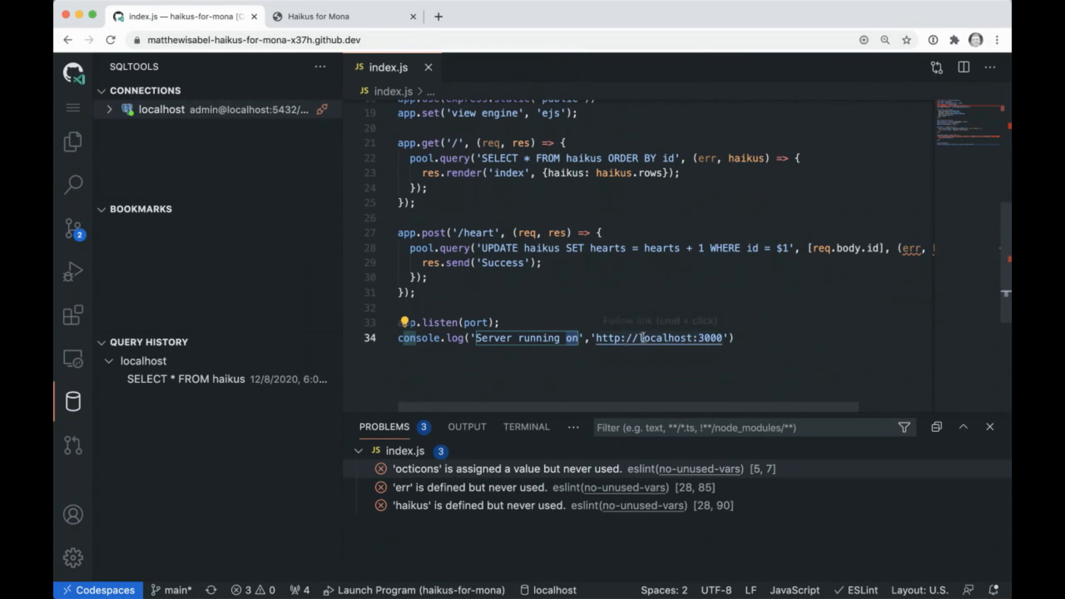
pyautogui.doubleClick(703, 338)
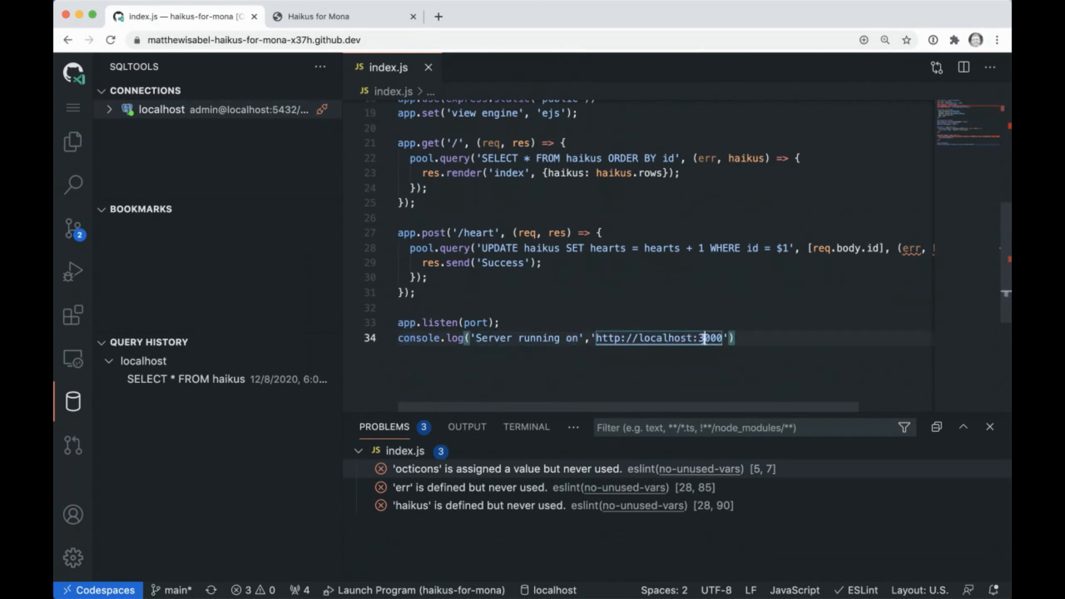
pyautogui.click(596, 338)
pyautogui.press('BackSpace')
pyautogui.press('BackSpace')
pyautogui.press('BackSpace')
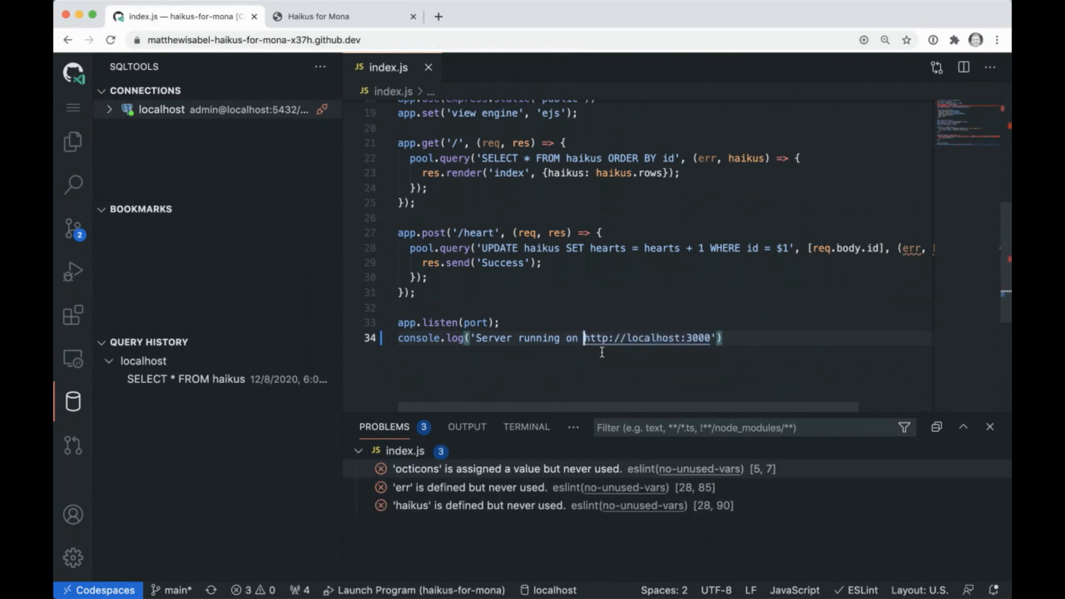
# - Make the log a backtick template string with ${port} instead of hard-coded 3000
pyautogui.moveTo(476, 338); pyautogui.dragTo(470, 339)
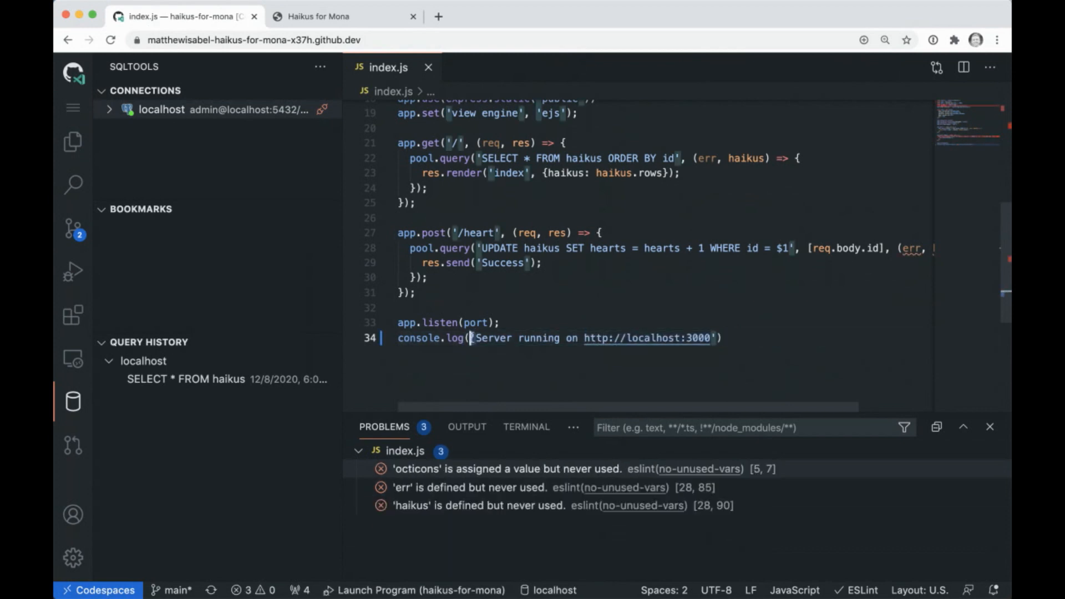
pyautogui.press('super+d')
pyautogui.write('`')
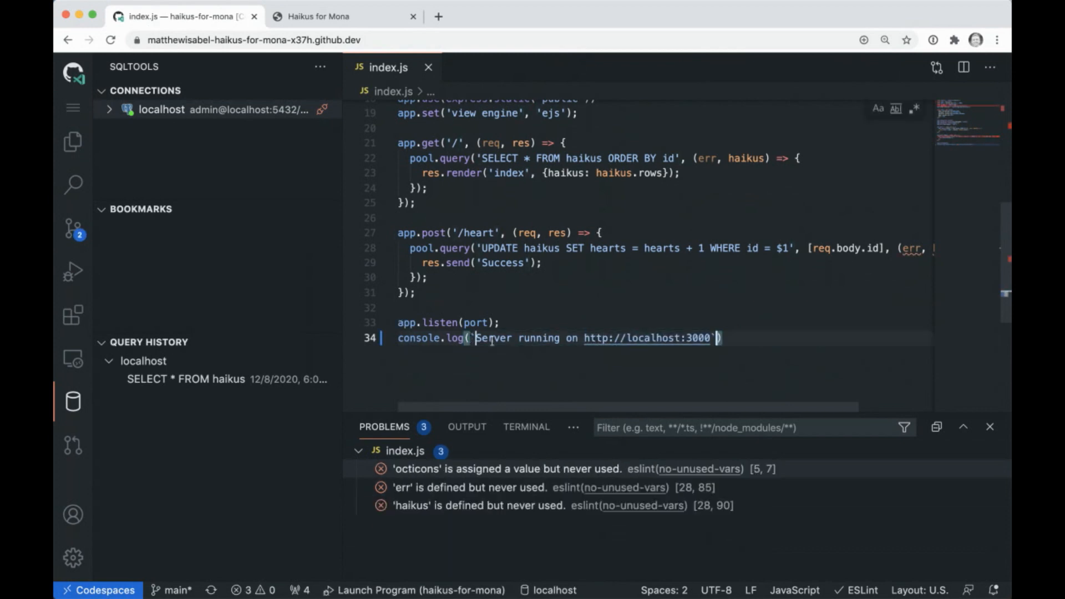
pyautogui.doubleClick(699, 338)
pyautogui.write('${')
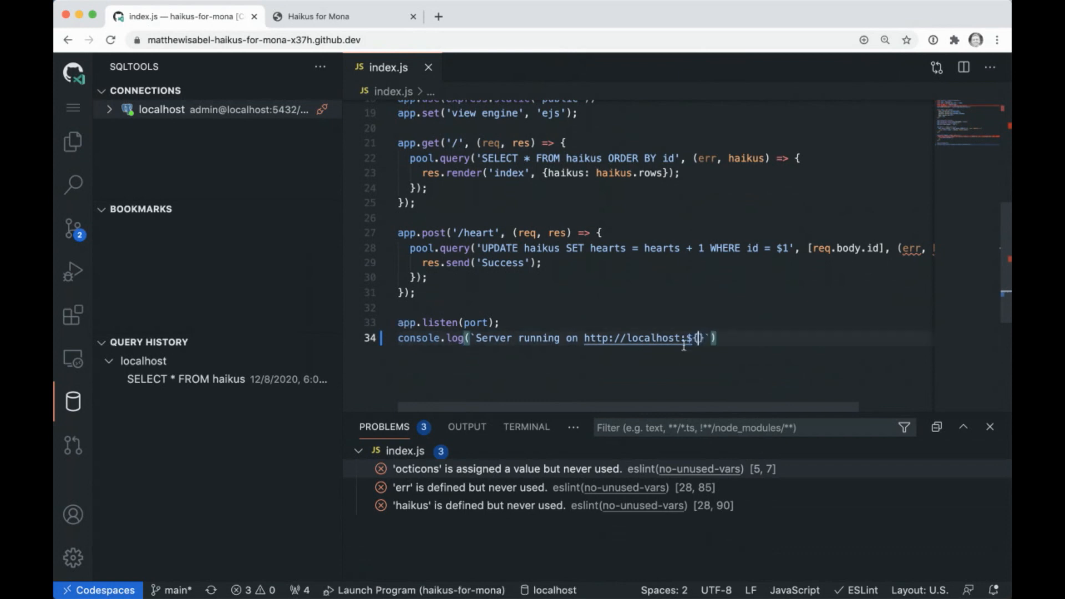
pyautogui.write('port')
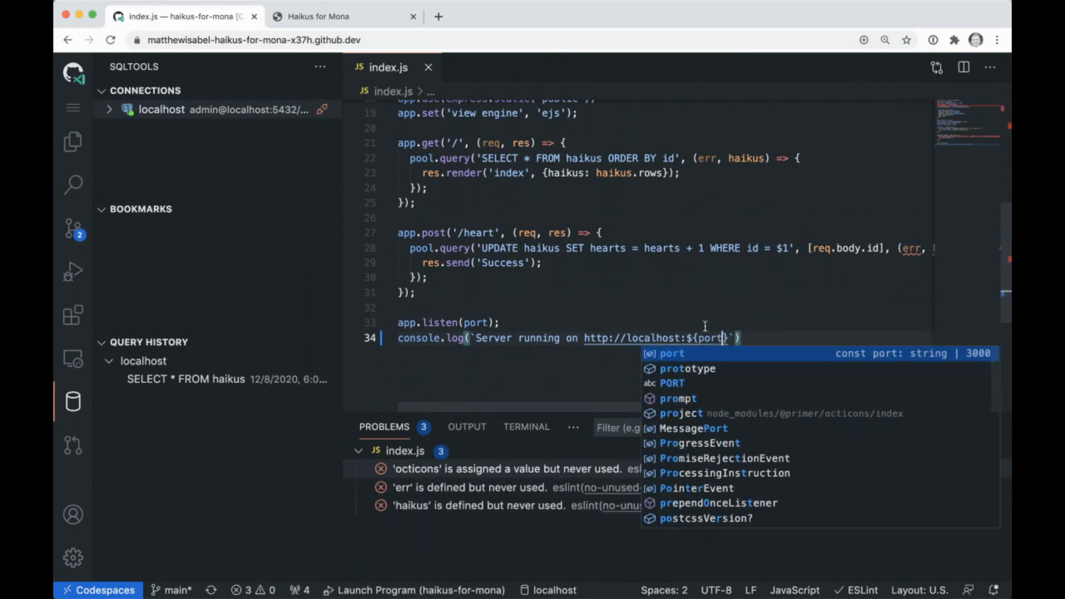
pyautogui.click(705, 326)
# - Run npm run dev to confirm the server logs localhost:3000, then stop nodemon with Ctrl+C
pyautogui.click(526, 428)
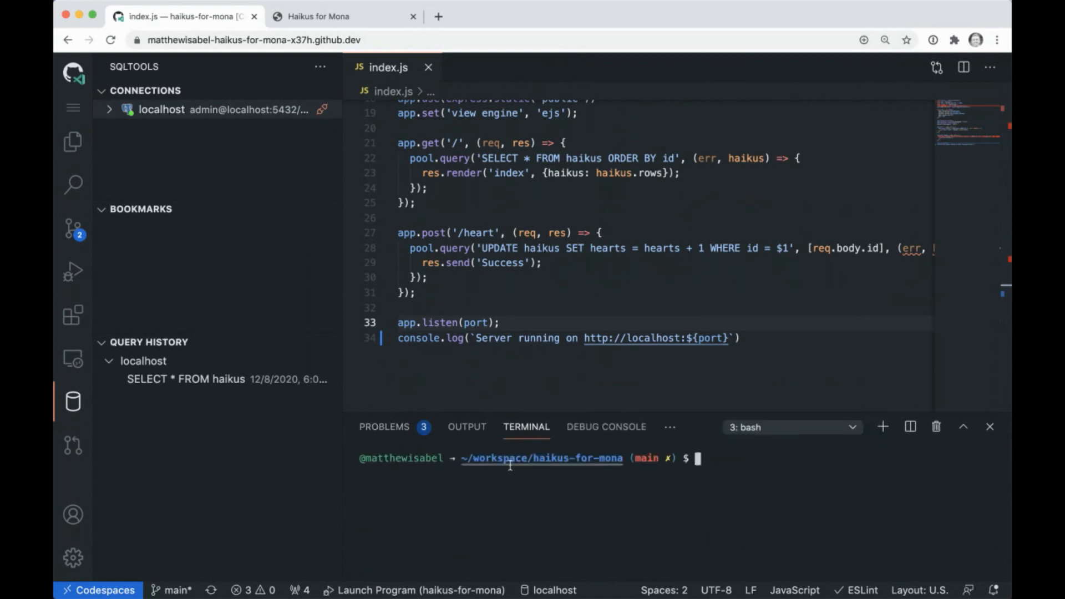
pyautogui.write('npm run')
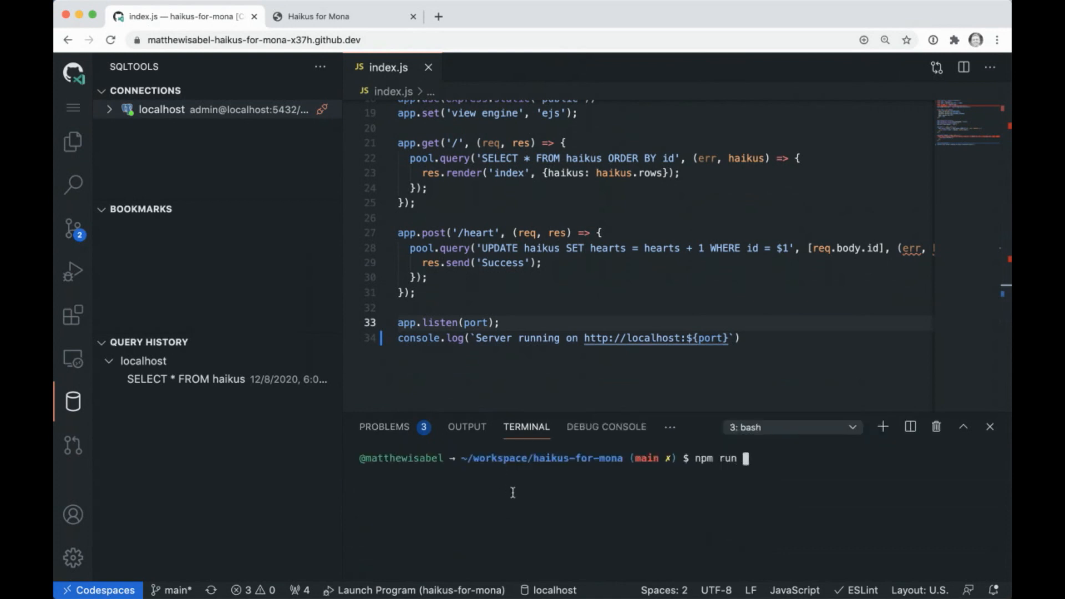
pyautogui.write(' dev')
pyautogui.press('Return')
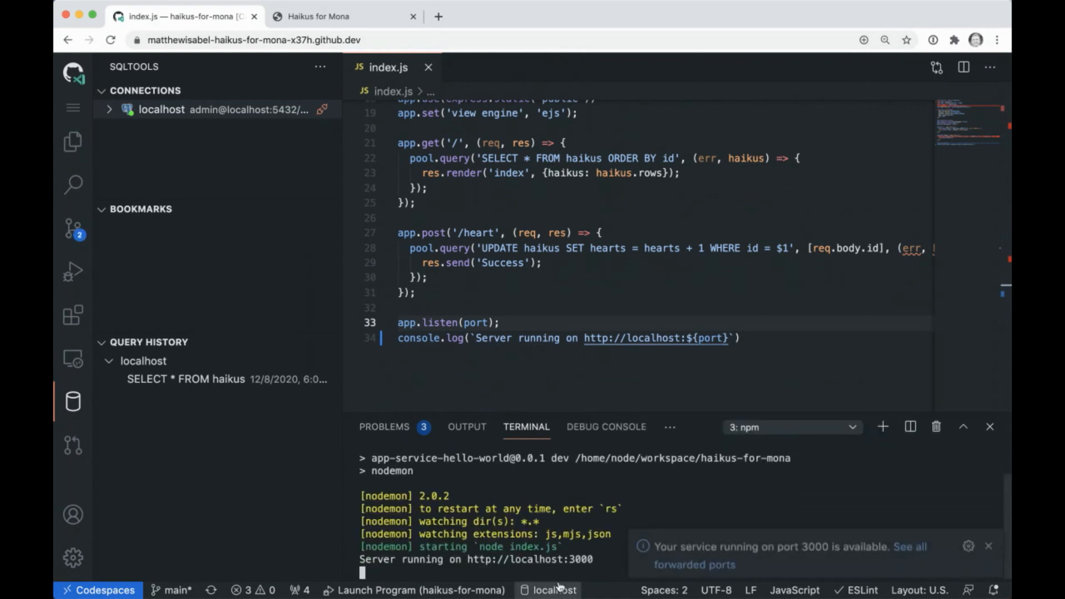
pyautogui.click(988, 502)
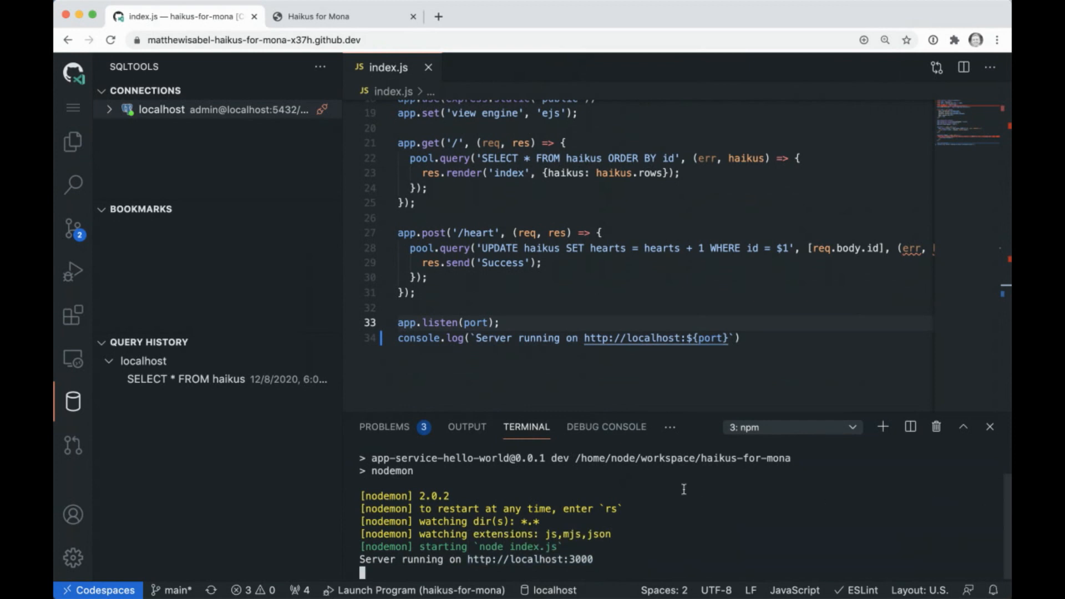
pyautogui.hotkey('ctrl', 'c')
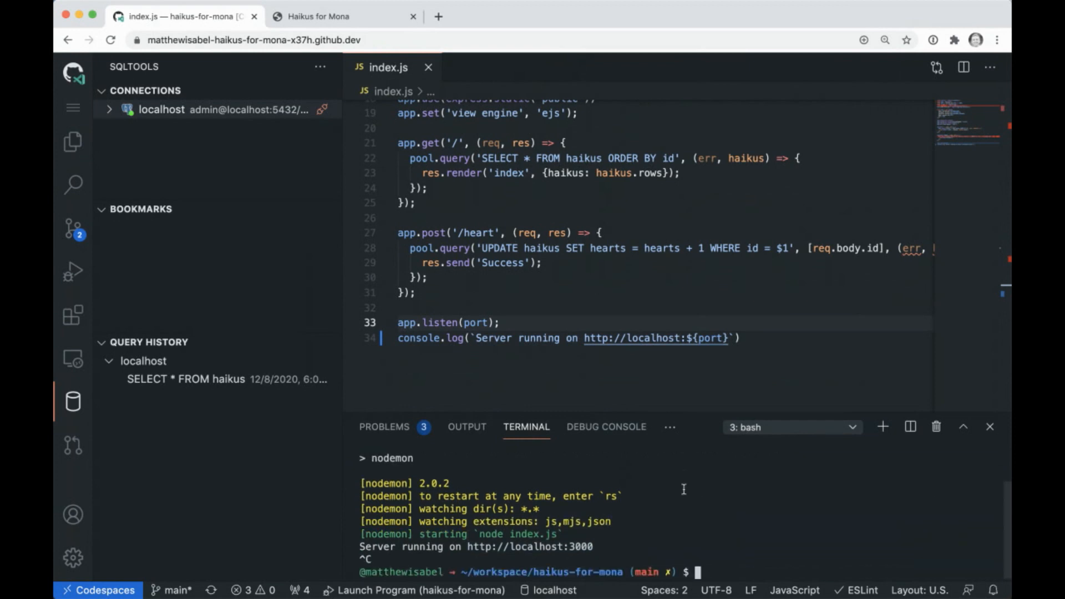
pyautogui.scroll(1, 618, 336)
pyautogui.scroll(5, 618, 336)
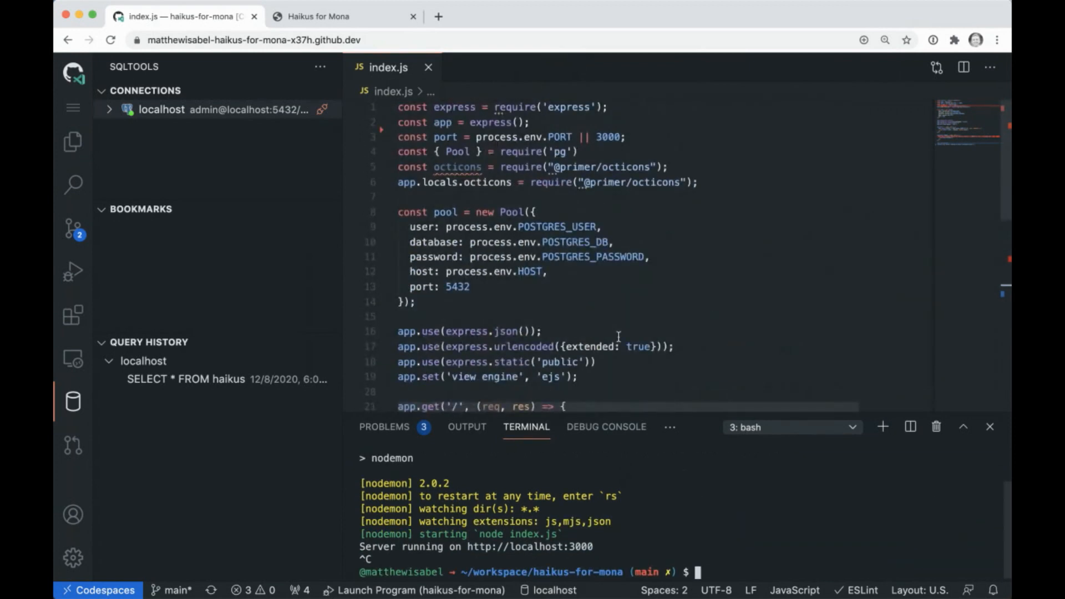
# - View the uncommitted index.js and package.json changes in Source Control
pyautogui.click(74, 226)
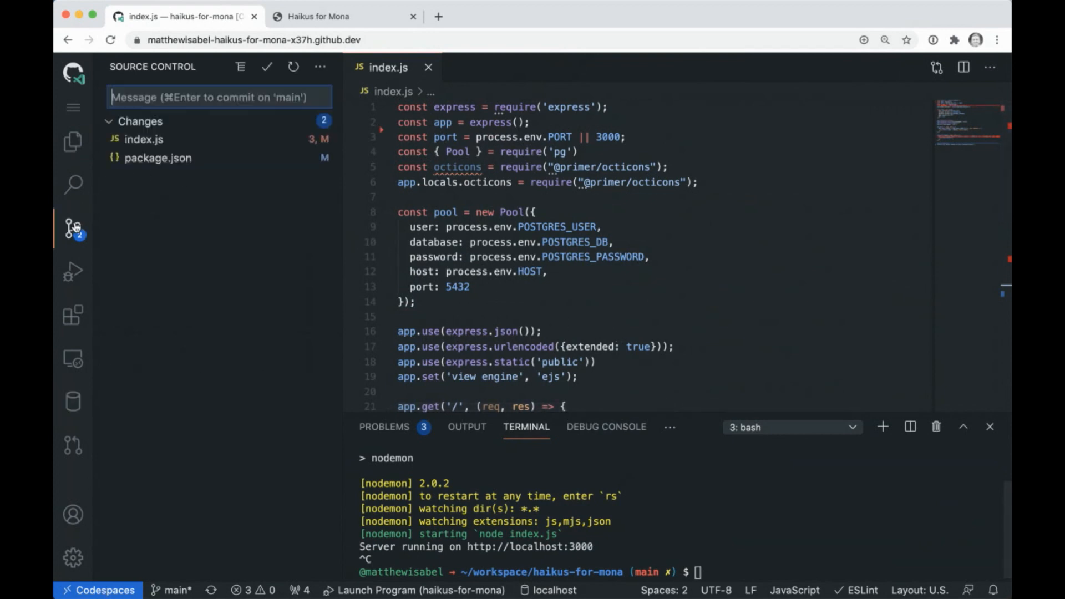
pyautogui.moveTo(192, 139)
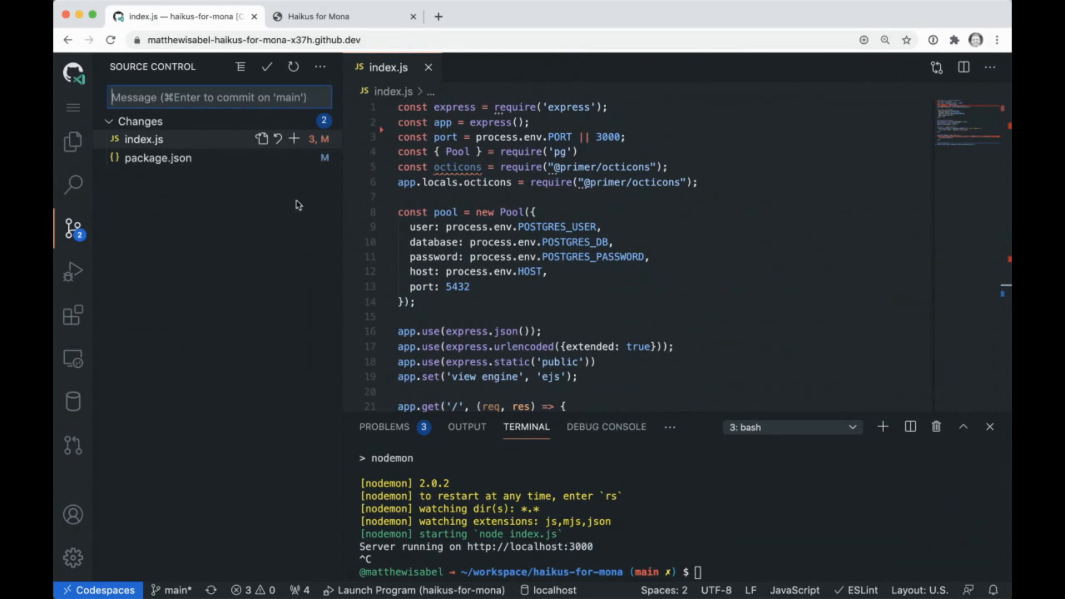
pyautogui.click(476, 226)
pyautogui.click(562, 288)
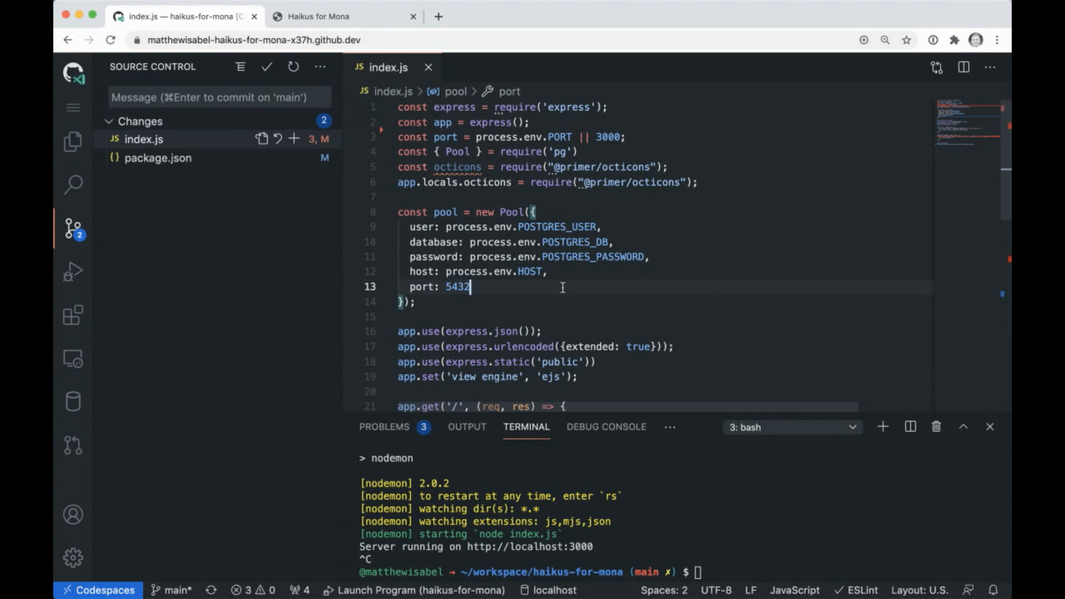
# - Connect desktop VS Code to the haikus-for-mona-x37h codespace via Remote Explorer
pyautogui.press('super+Tab')
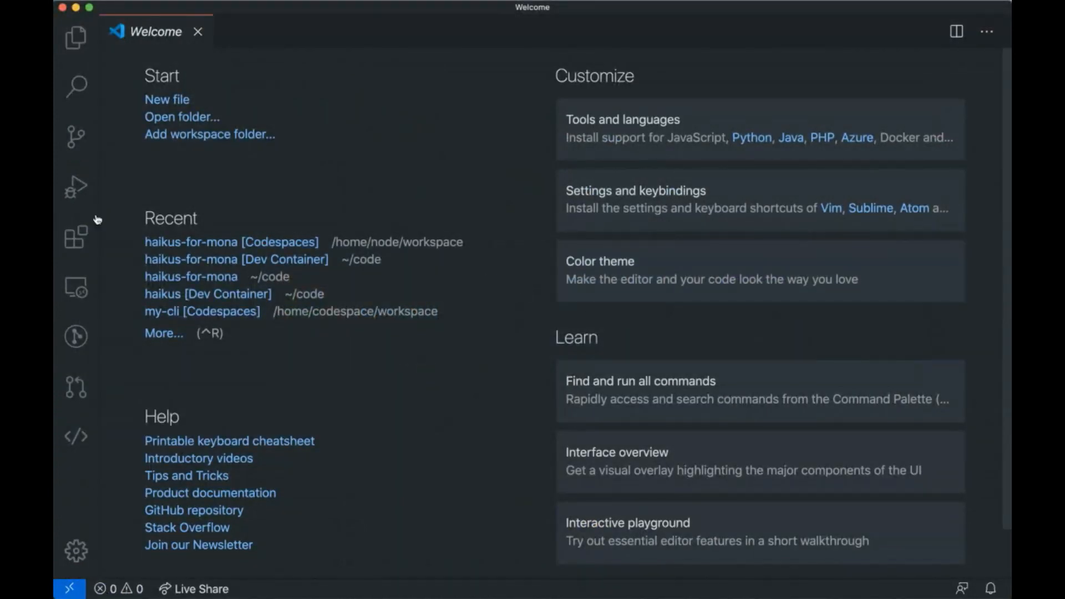
pyautogui.click(81, 288)
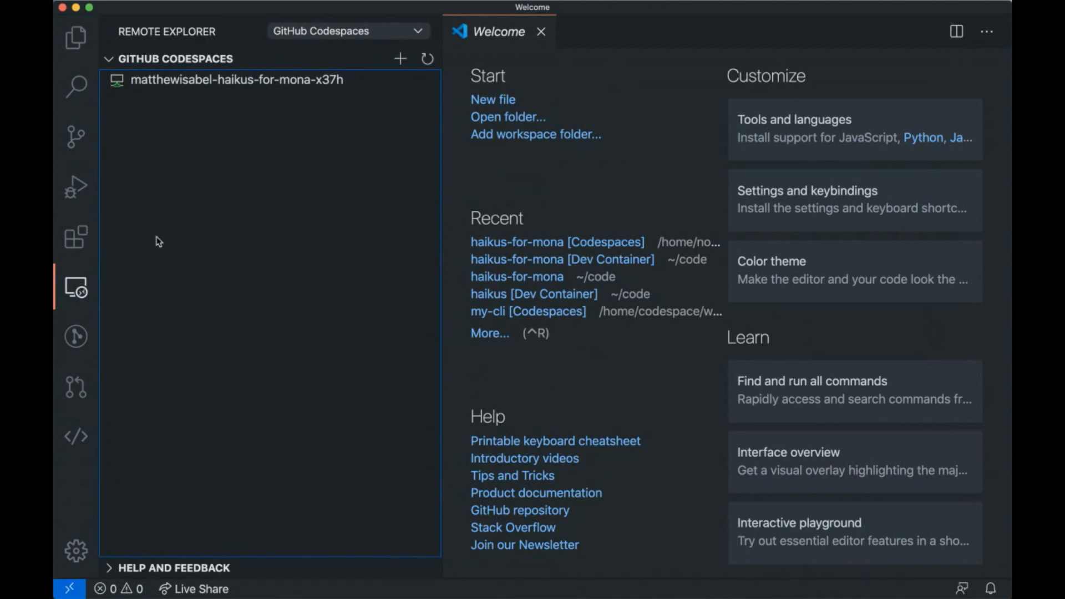
pyautogui.moveTo(249, 80)
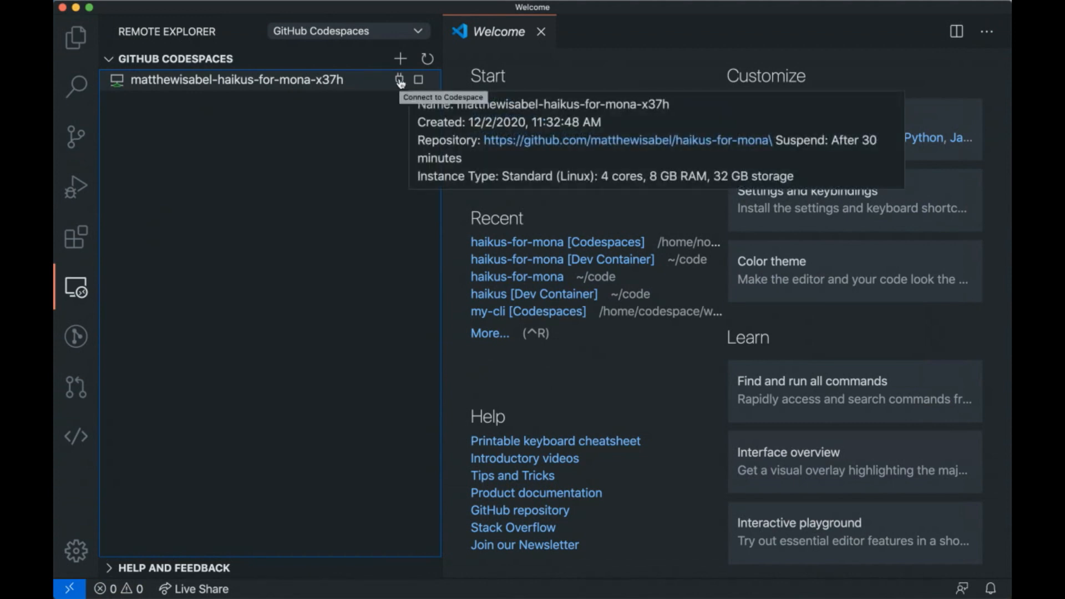
pyautogui.click(399, 81)
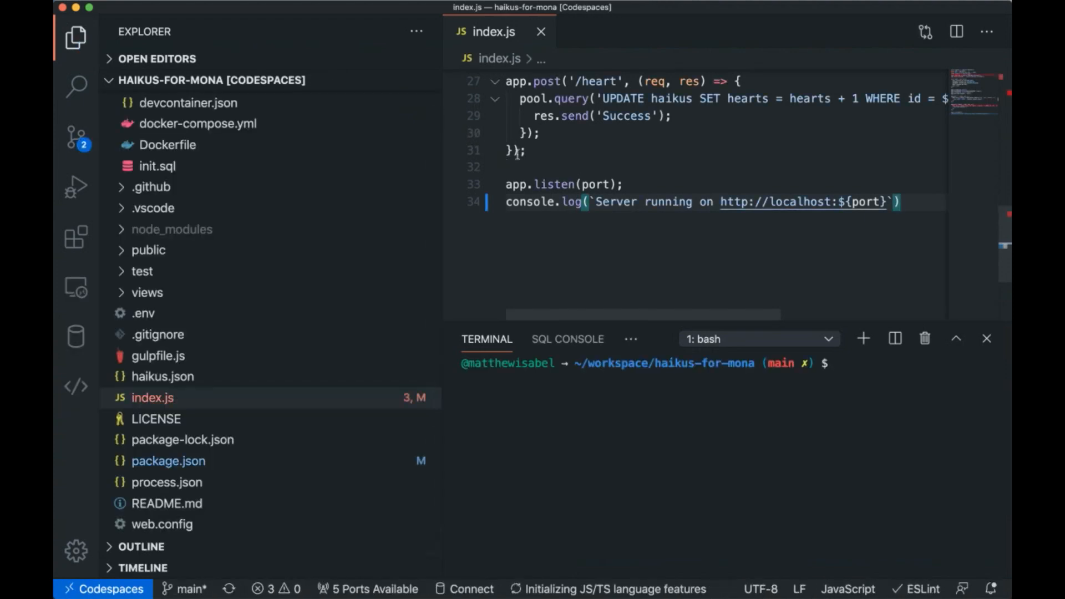
pyautogui.scroll(2, 515, 156)
pyautogui.scroll(1, 516, 156)
pyautogui.scroll(2, 516, 156)
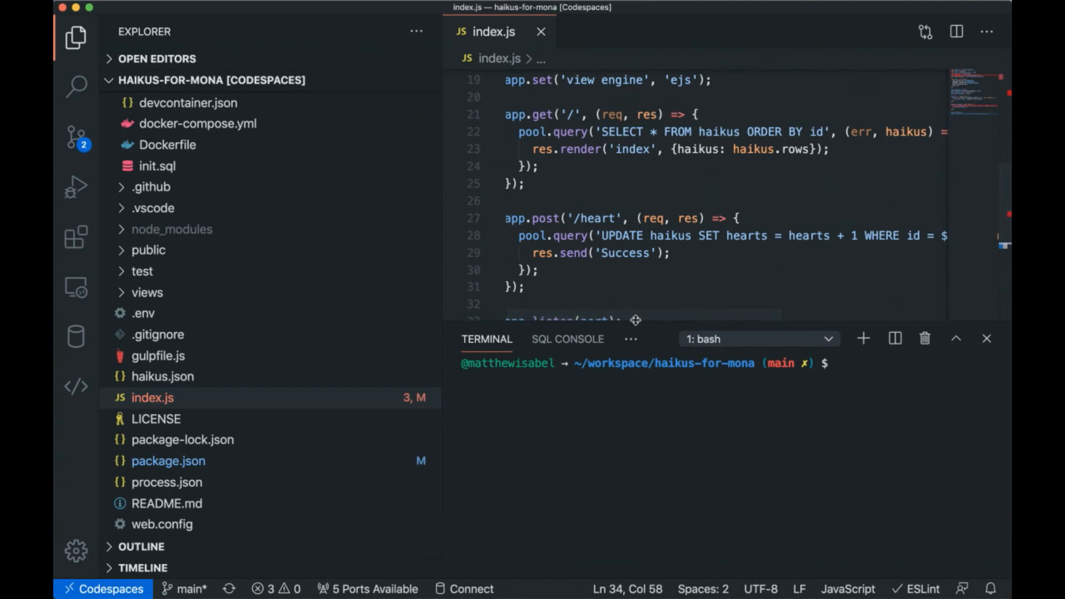
# - Stage both changed files and commit them as 'Updates for live demo'
pyautogui.moveTo(636, 319); pyautogui.dragTo(637, 361)
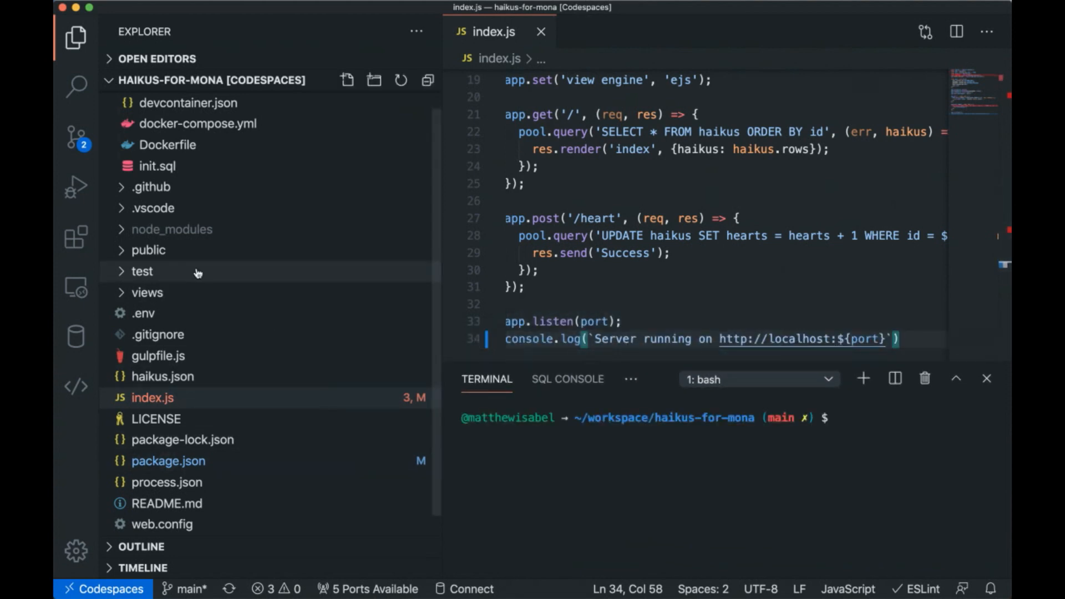
pyautogui.click(76, 138)
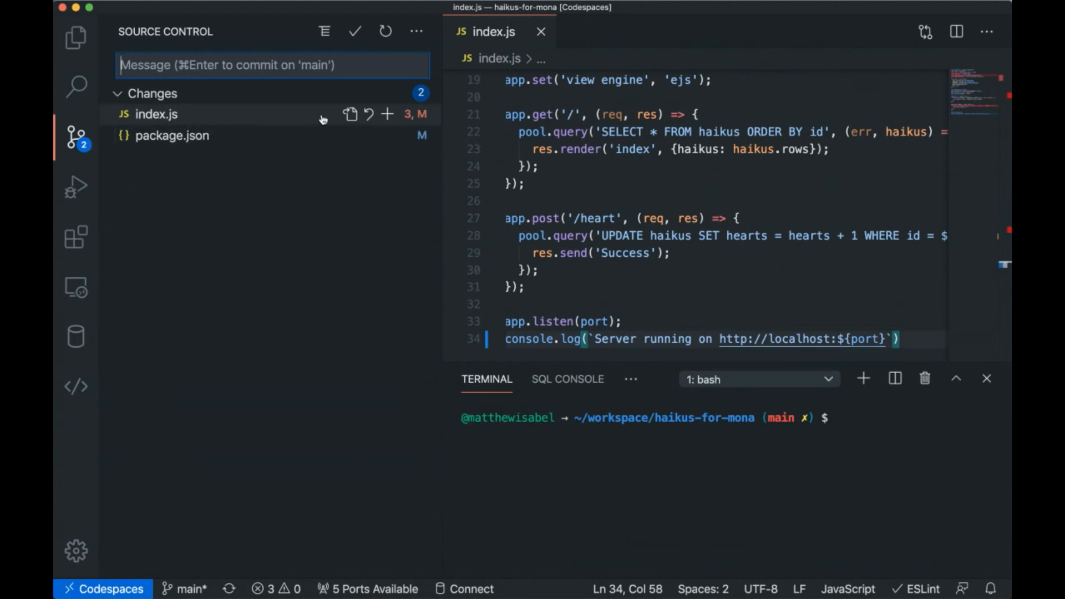
pyautogui.click(394, 94)
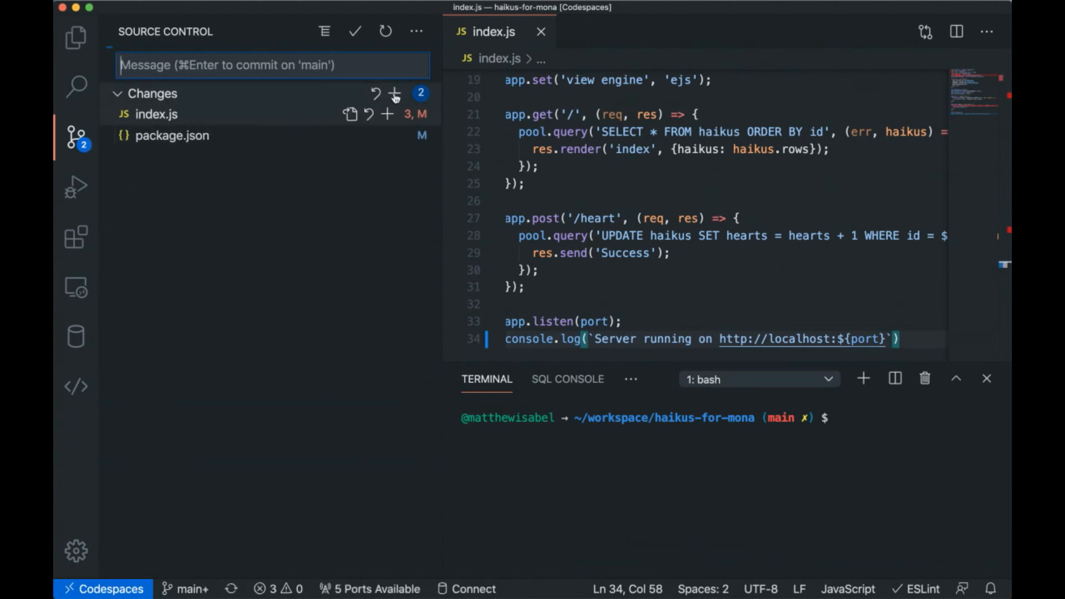
pyautogui.write('U')
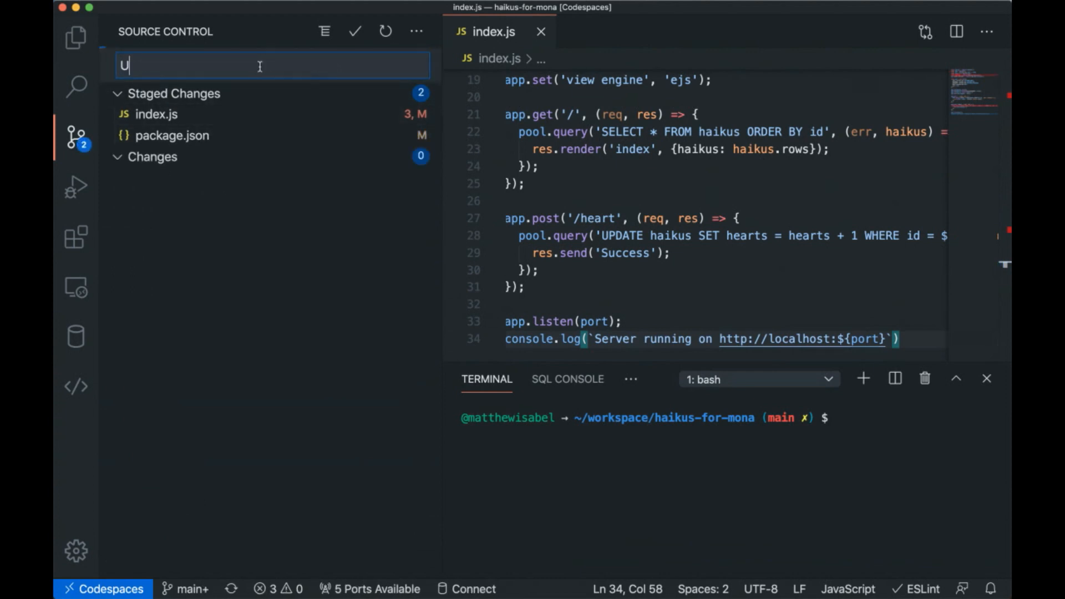
pyautogui.write('pdates for live')
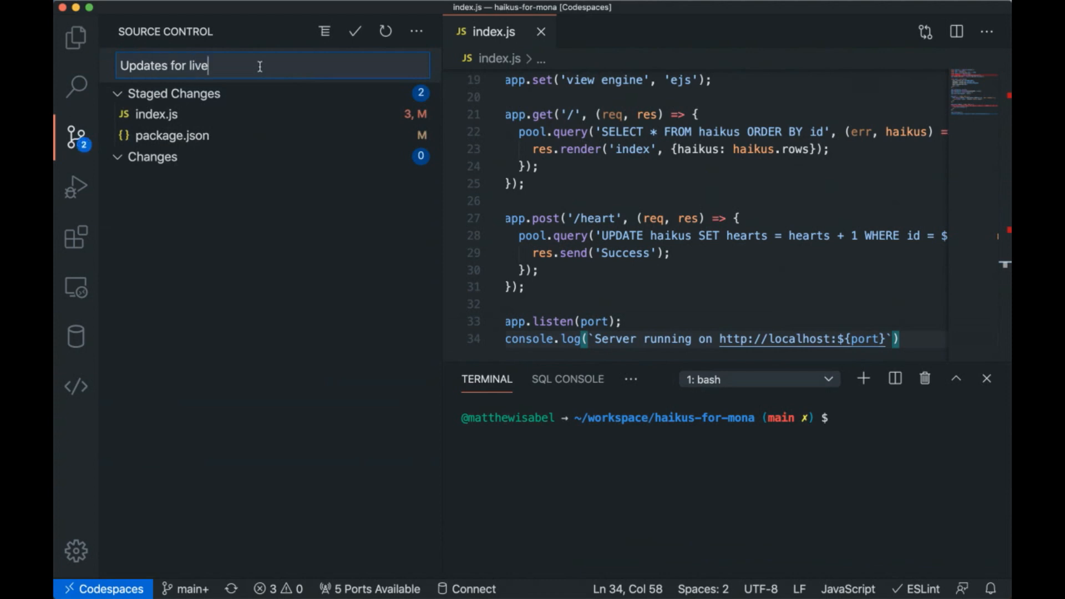
pyautogui.write(' demo')
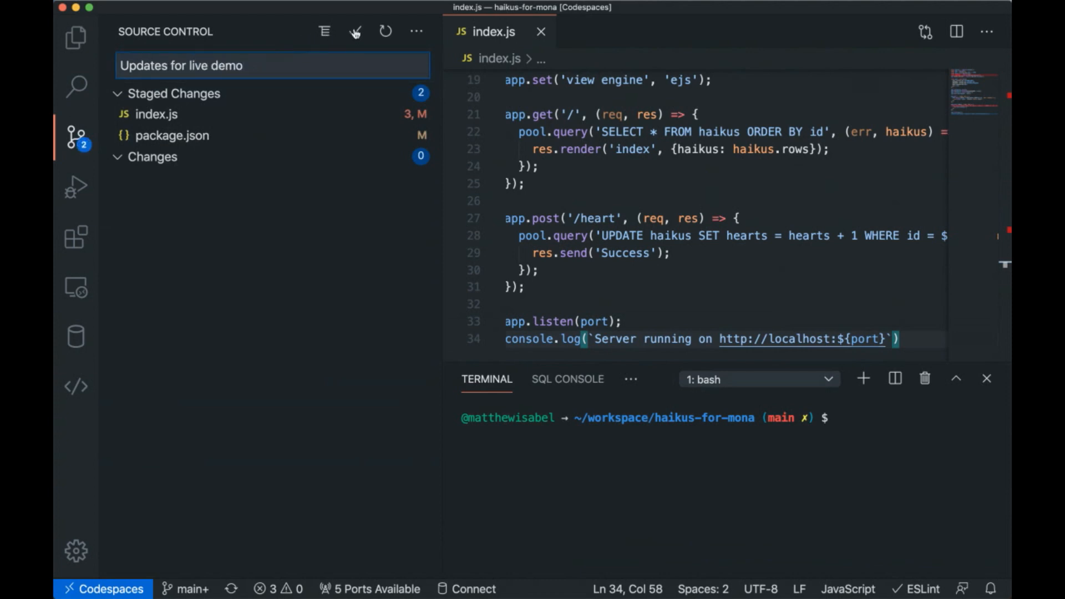
pyautogui.click(356, 33)
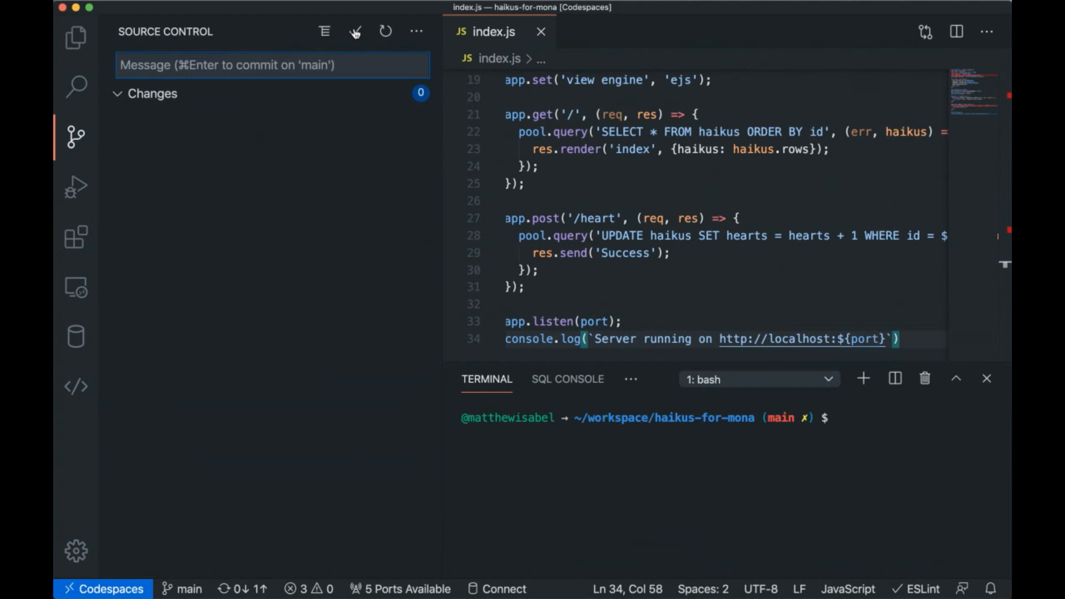
# - Sync to push the commit to origin/main, then return to the browser
pyautogui.click(242, 588)
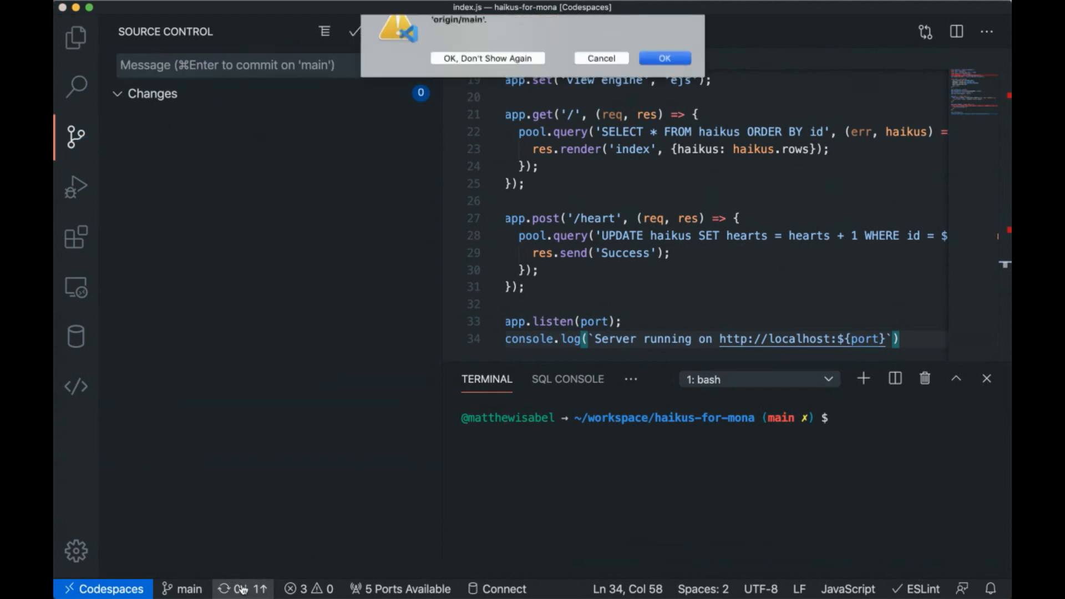
pyautogui.click(677, 84)
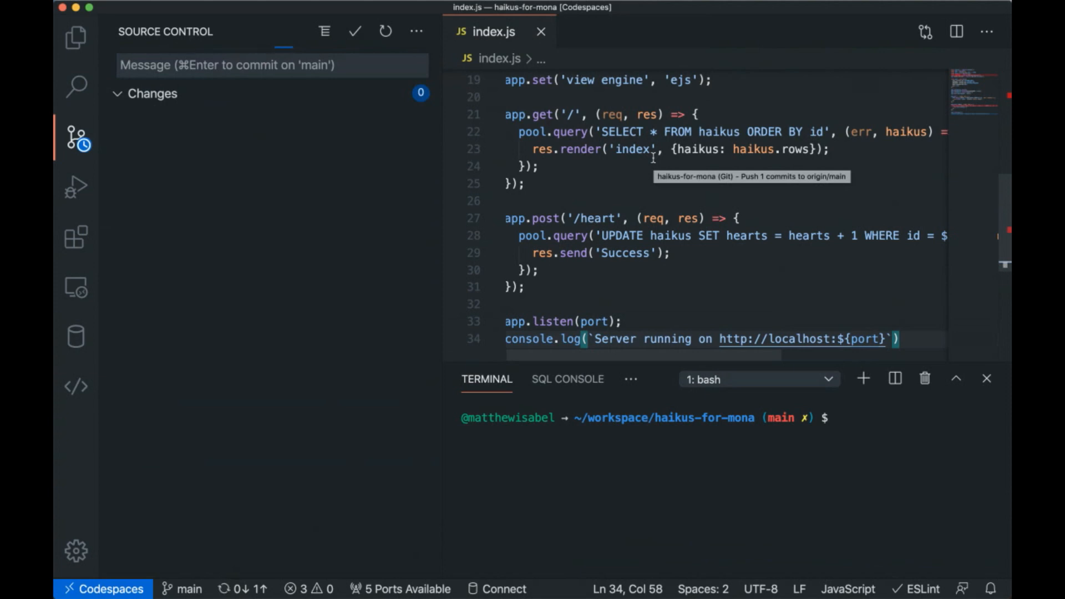
pyautogui.press('super+Tab')
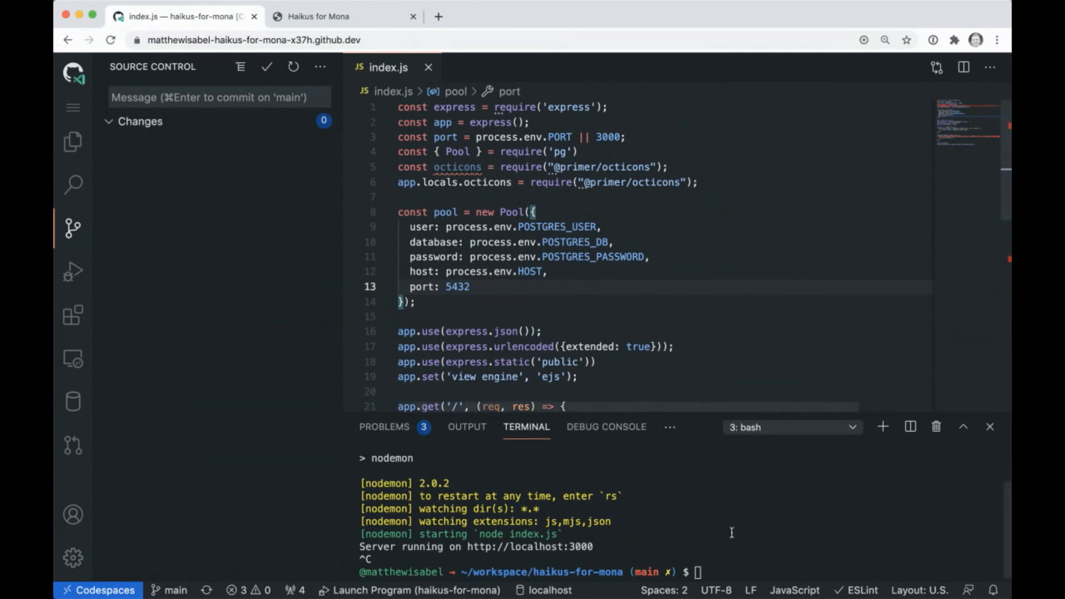
# - Run gh repo view --web to open the haikus-for-mona repository on GitHub
pyautogui.click(727, 545)
pyautogui.write('gh repo ')
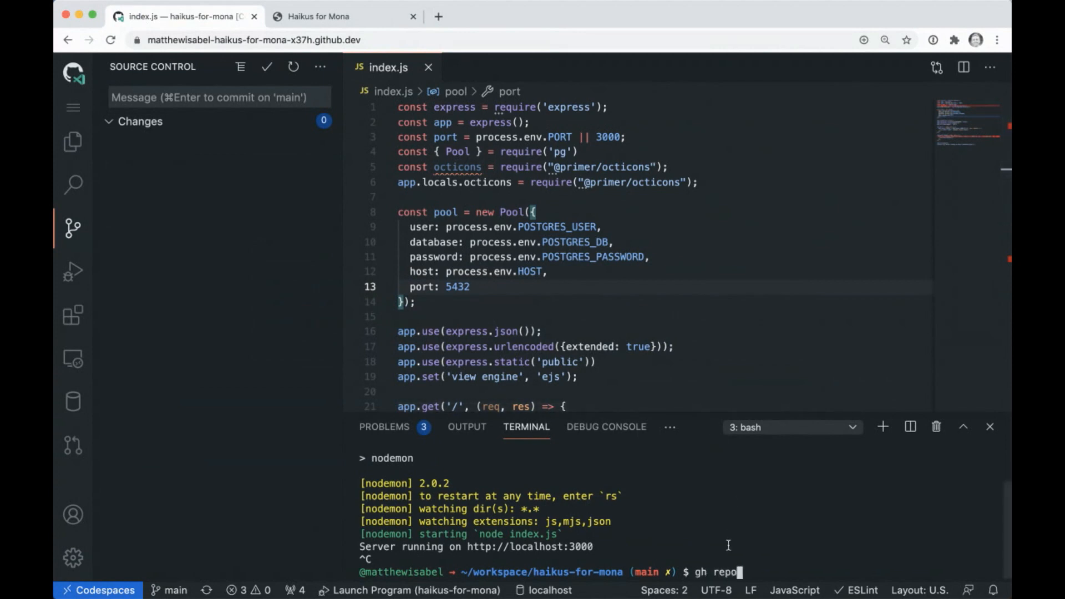
pyautogui.write('view ')
pyautogui.write('--web')
pyautogui.press('Return')
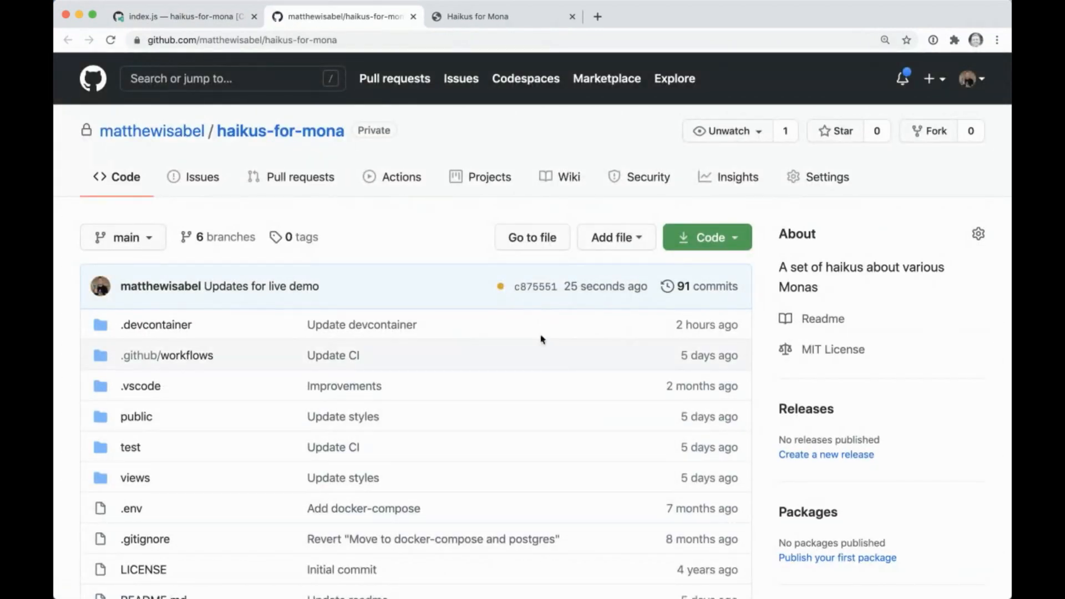
# - Show the latest commit's checks popover with two Node.js CI builds in progress
pyautogui.click(503, 289)
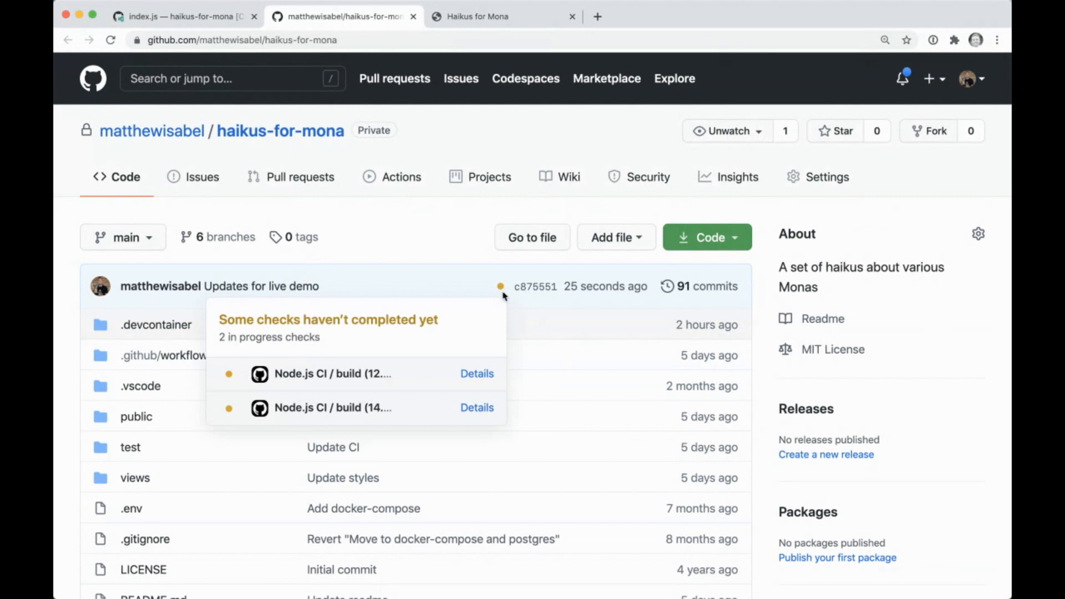